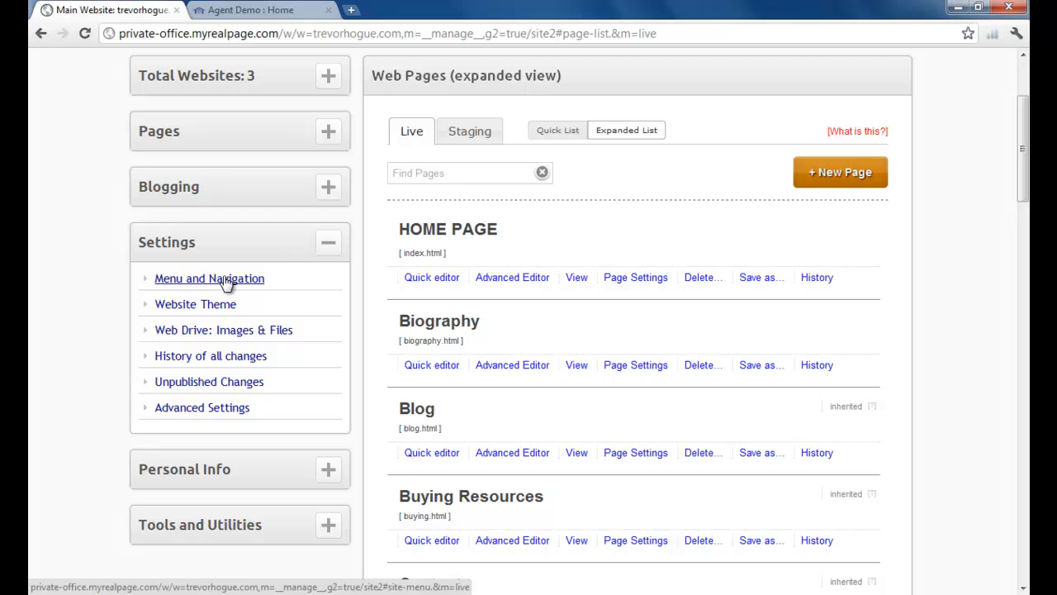
- Open the website's menu and navigation settings, rename the Biography menu item to About Me, and save
{"action": "scroll", "coordinate": [227, 283], "scroll_direction": "up", "scroll_amount": 1}
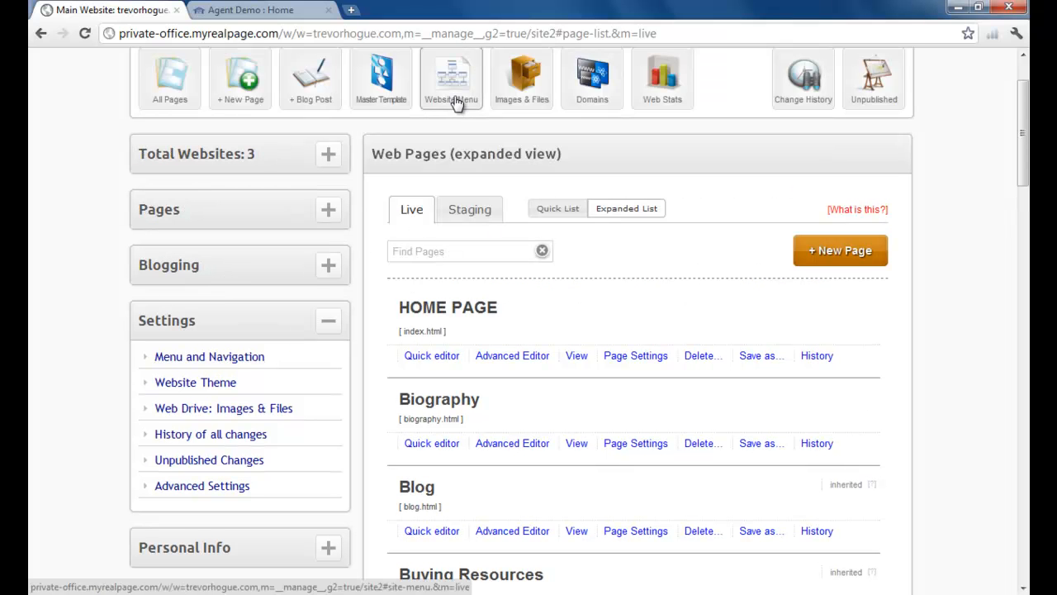
{"action": "left_click", "coordinate": [240, 361]}
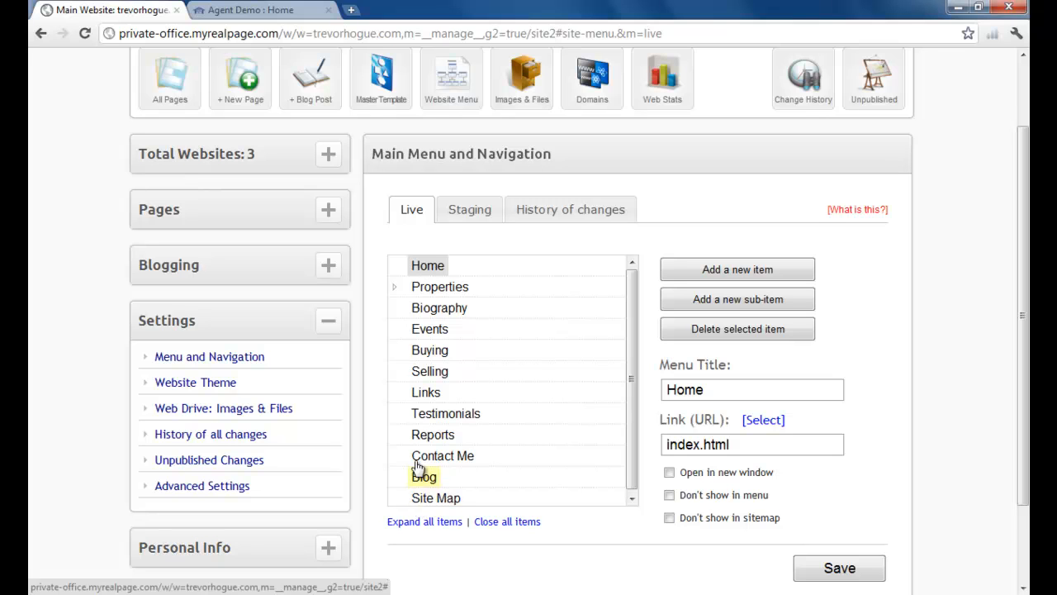
{"action": "left_click", "coordinate": [446, 315]}
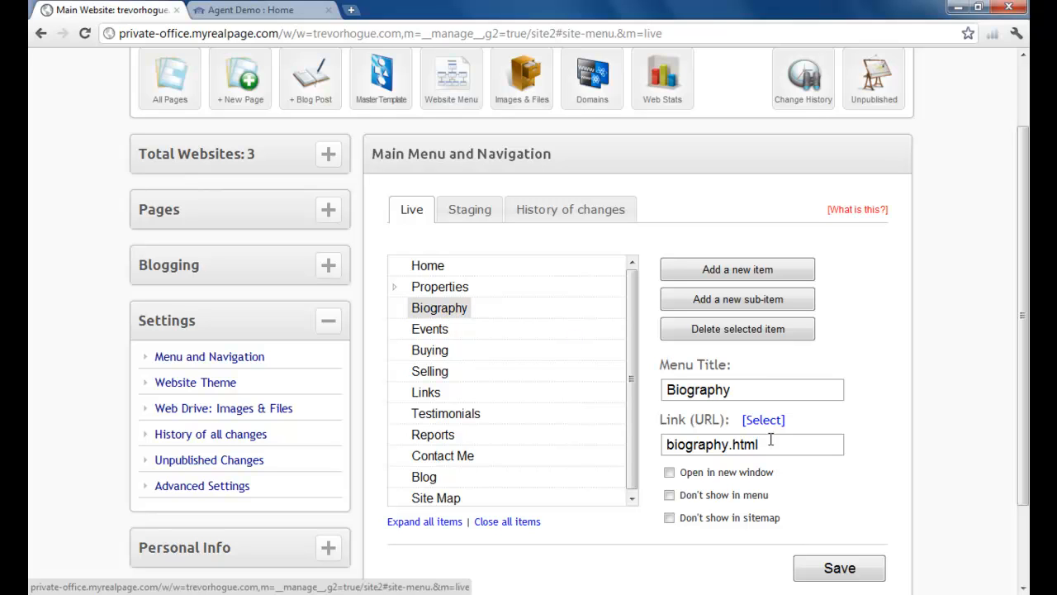
{"action": "left_click_drag", "start_coordinate": [748, 389], "coordinate": [662, 390]}
{"action": "key", "text": "BackSpace"}
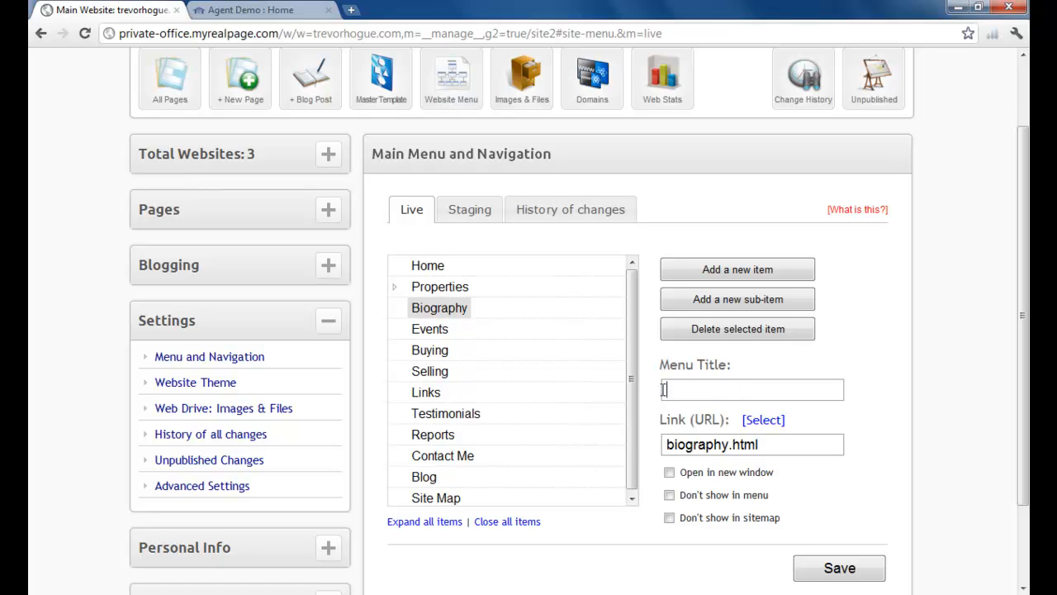
{"action": "type", "text": "About Me"}
{"action": "left_click", "coordinate": [817, 570]}
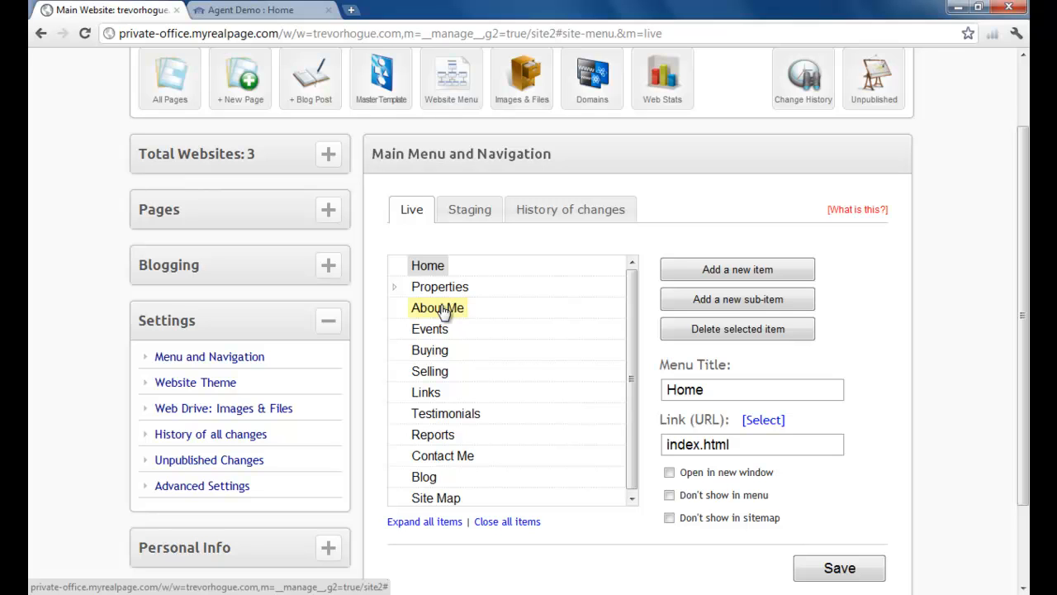
- Reorder the main menu so About Me sits directly below Home and Events sits between Selling and Links
{"action": "left_click_drag", "start_coordinate": [444, 307], "coordinate": [450, 289]}
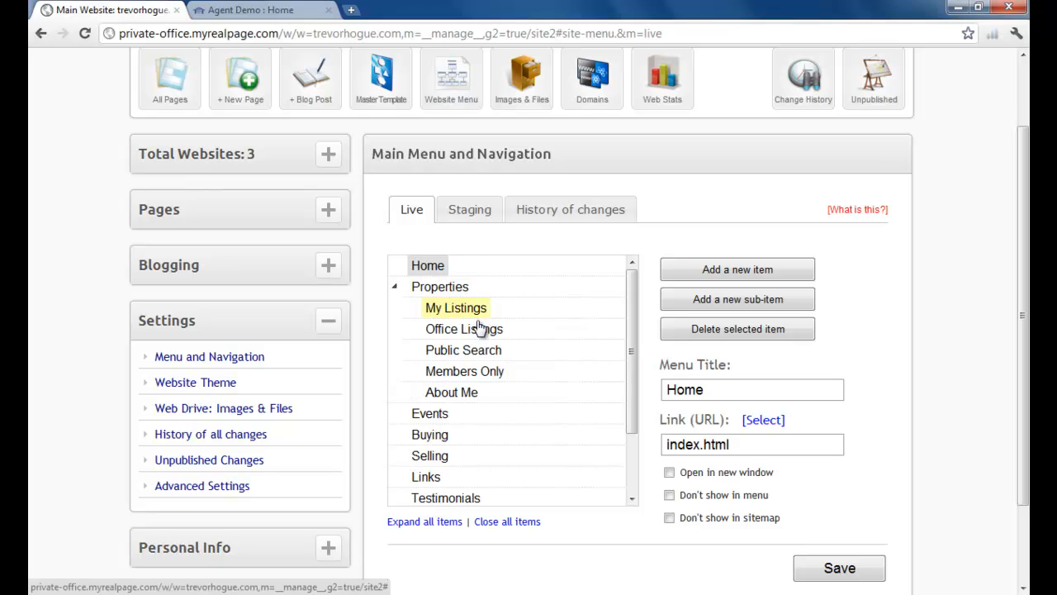
{"action": "left_click_drag", "start_coordinate": [441, 391], "coordinate": [450, 285]}
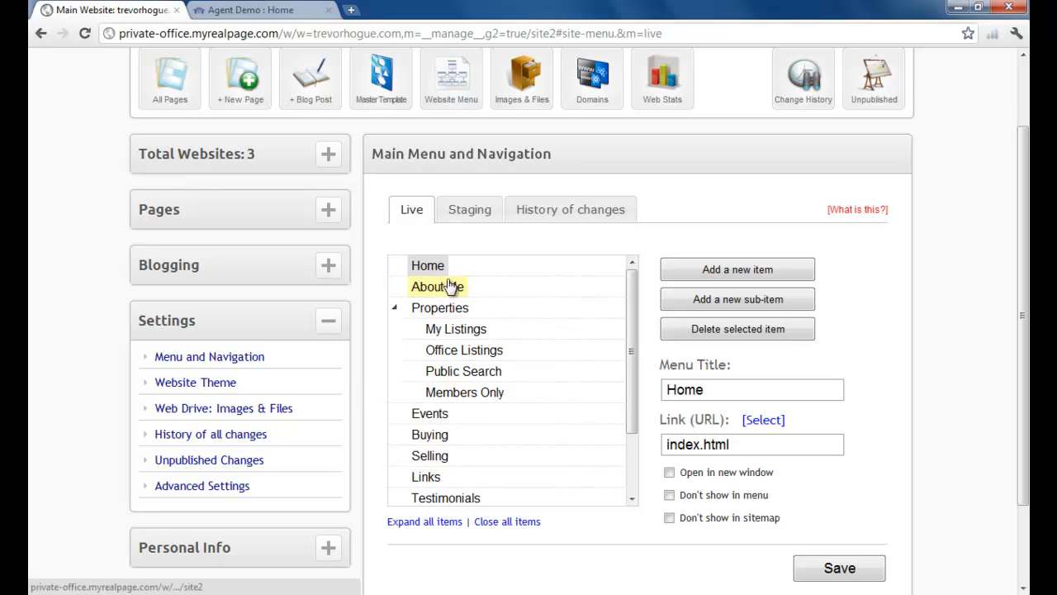
{"action": "left_click", "coordinate": [395, 307]}
{"action": "left_click_drag", "start_coordinate": [437, 330], "coordinate": [446, 388]}
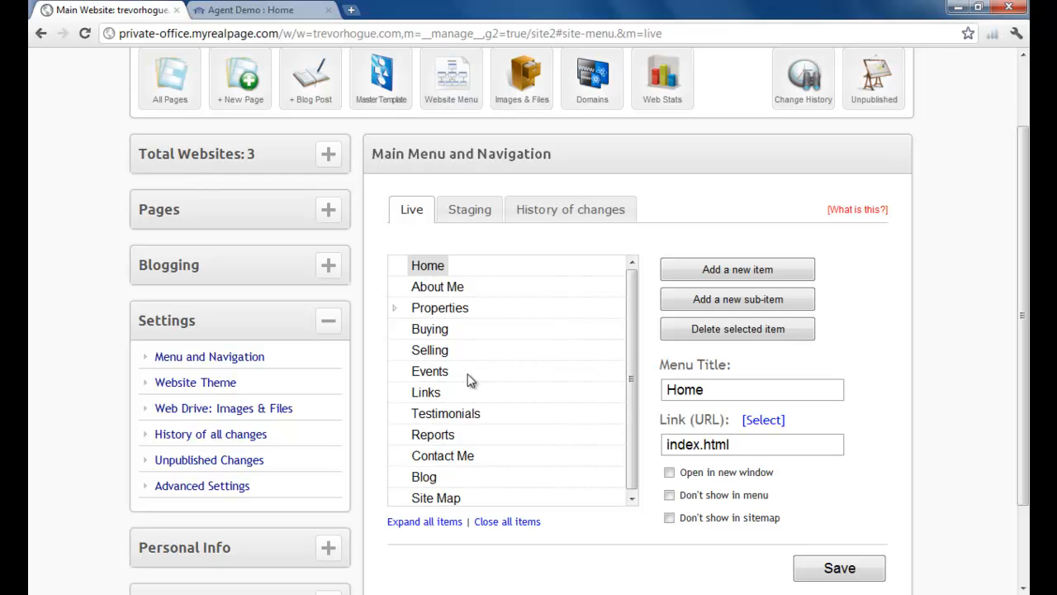
- Hide the Testimonials item from both the menu and the sitemap, and save the menu
{"action": "left_click", "coordinate": [455, 415]}
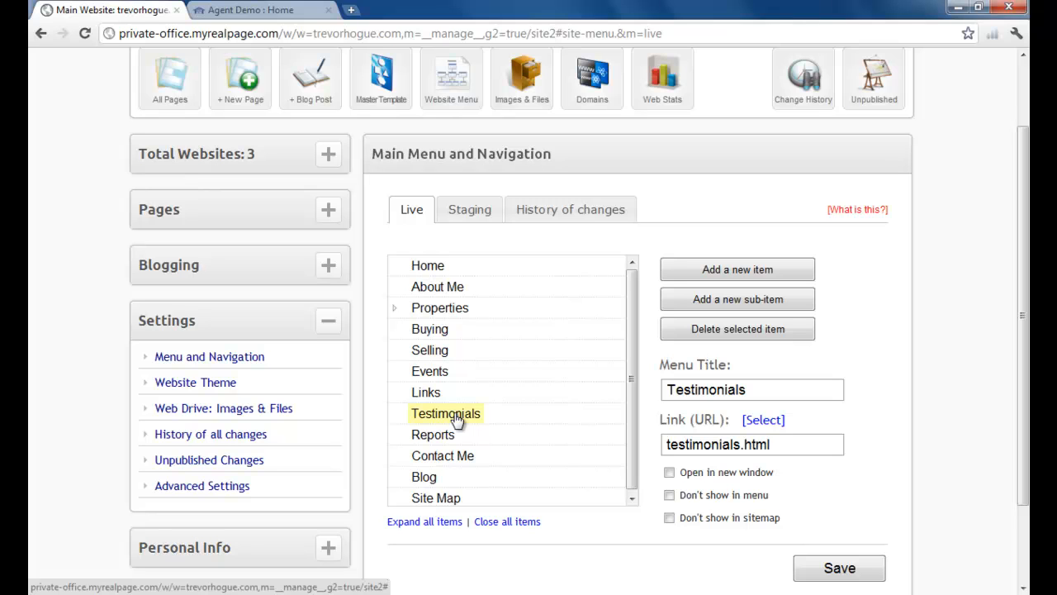
{"action": "left_click", "coordinate": [669, 495]}
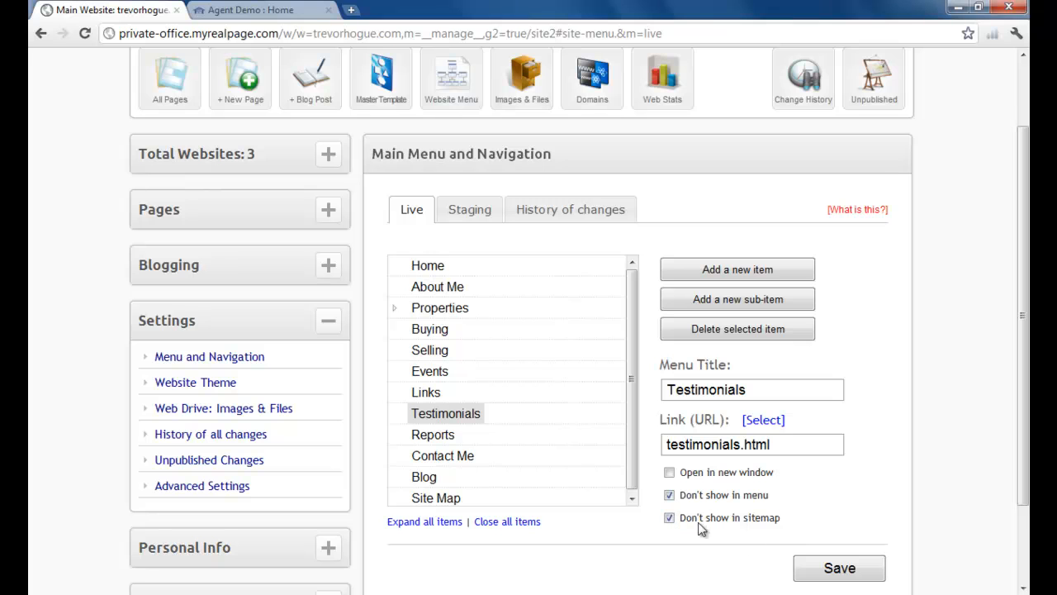
{"action": "left_click", "coordinate": [829, 565]}
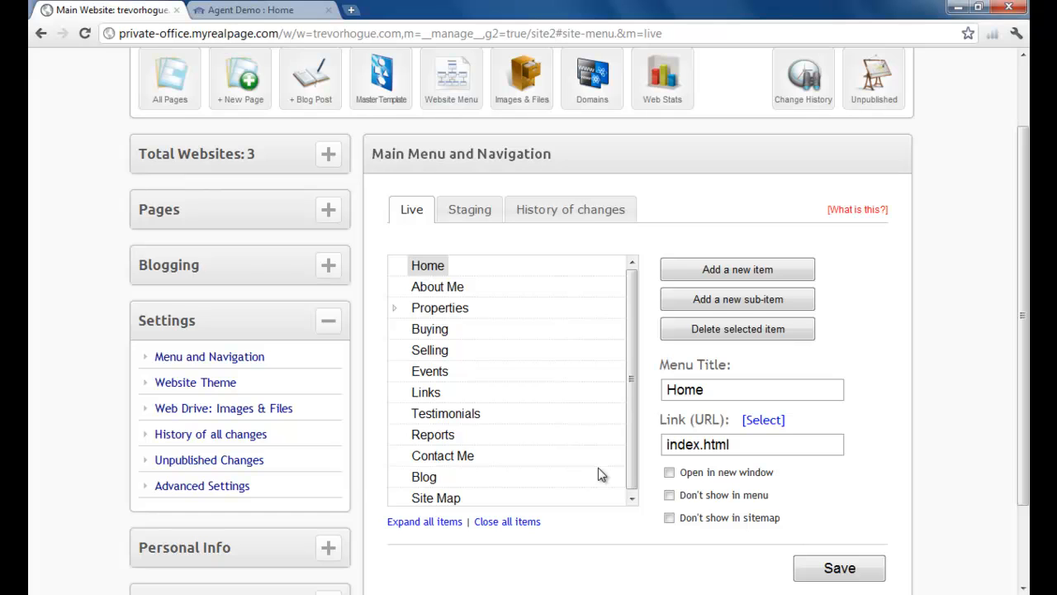
- Delete the Reports item from the main menu
{"action": "left_click", "coordinate": [456, 438]}
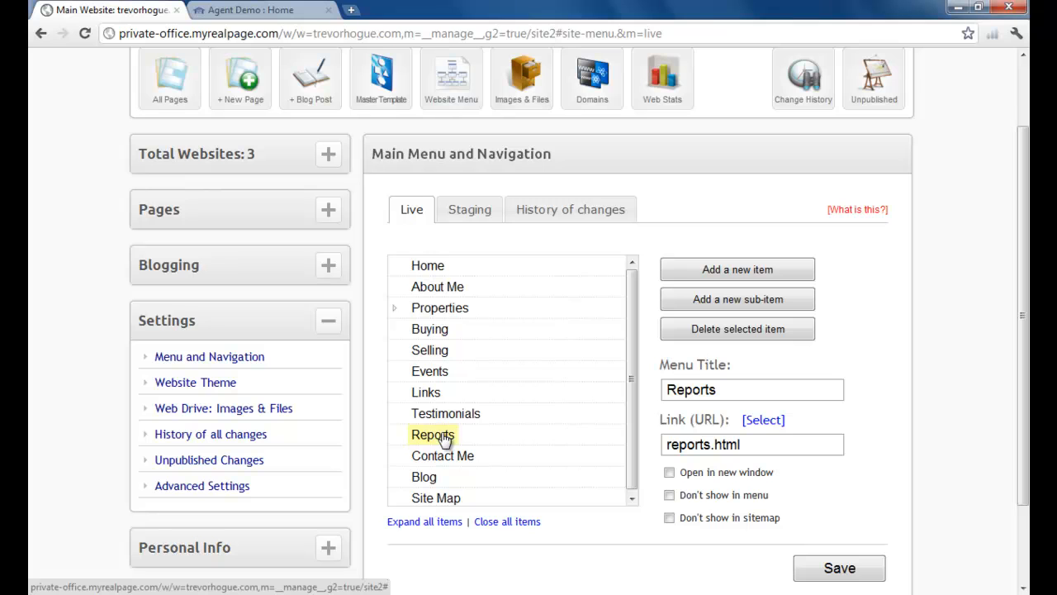
{"action": "left_click", "coordinate": [715, 330]}
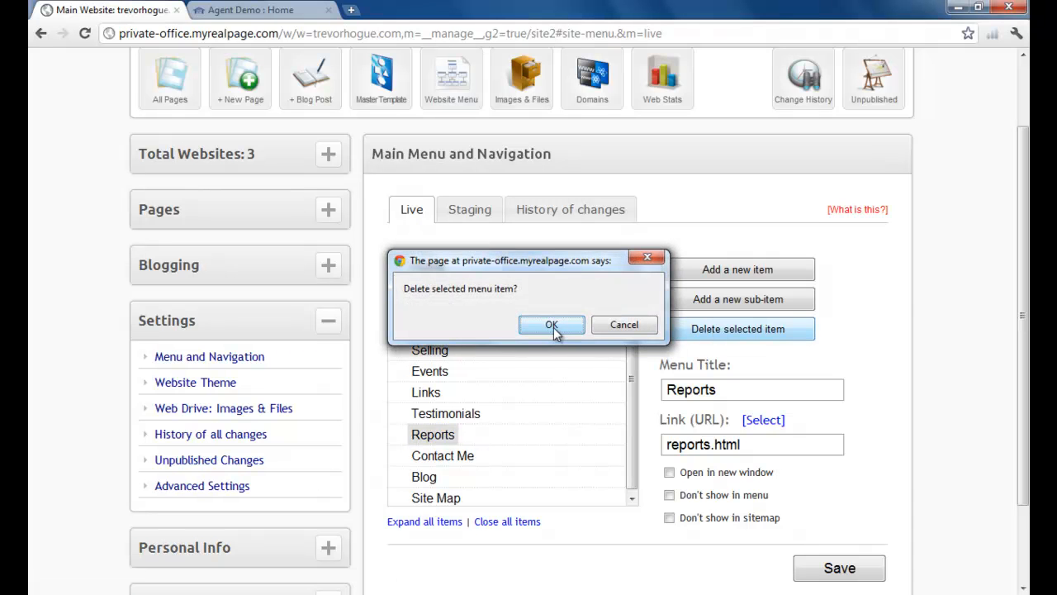
{"action": "left_click", "coordinate": [551, 325]}
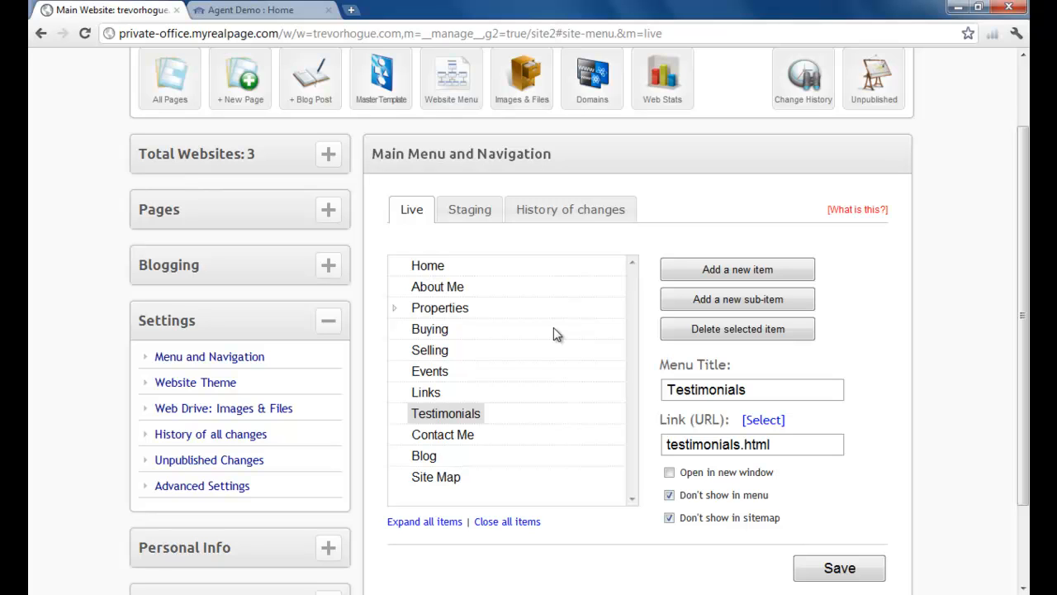
- Add a new menu item below Testimonials with the title REALTOR
{"action": "left_click", "coordinate": [753, 276]}
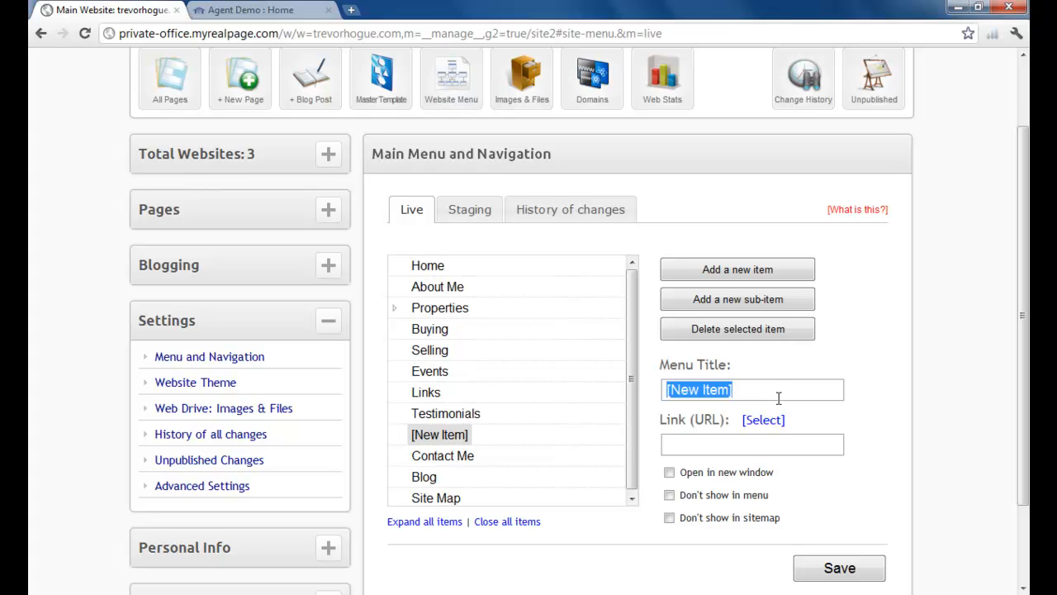
{"action": "type", "text": "R"}
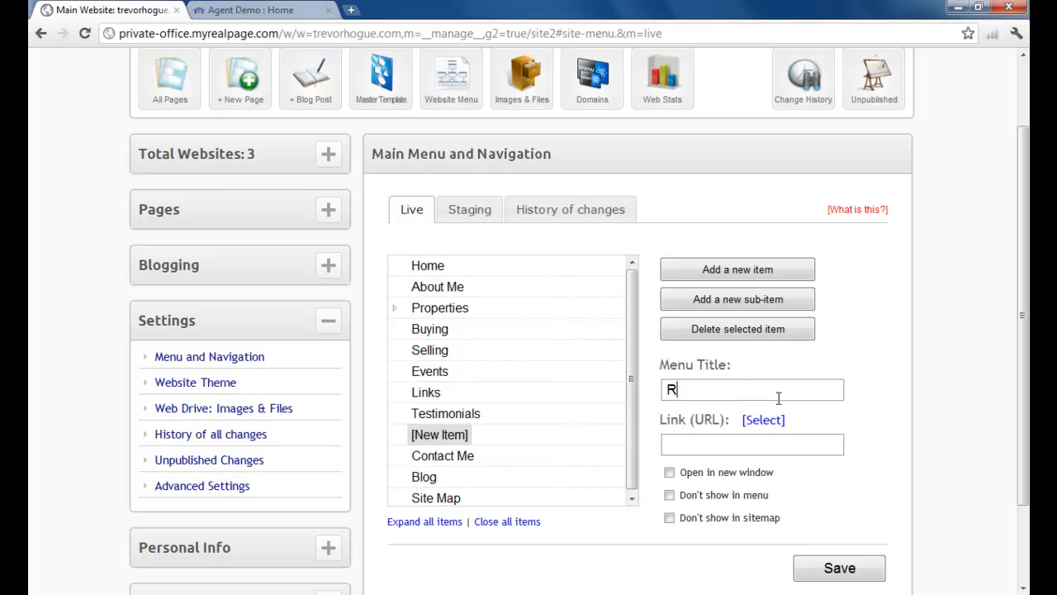
{"action": "type", "text": "EALTOR"}
{"action": "left_click", "coordinate": [734, 448]}
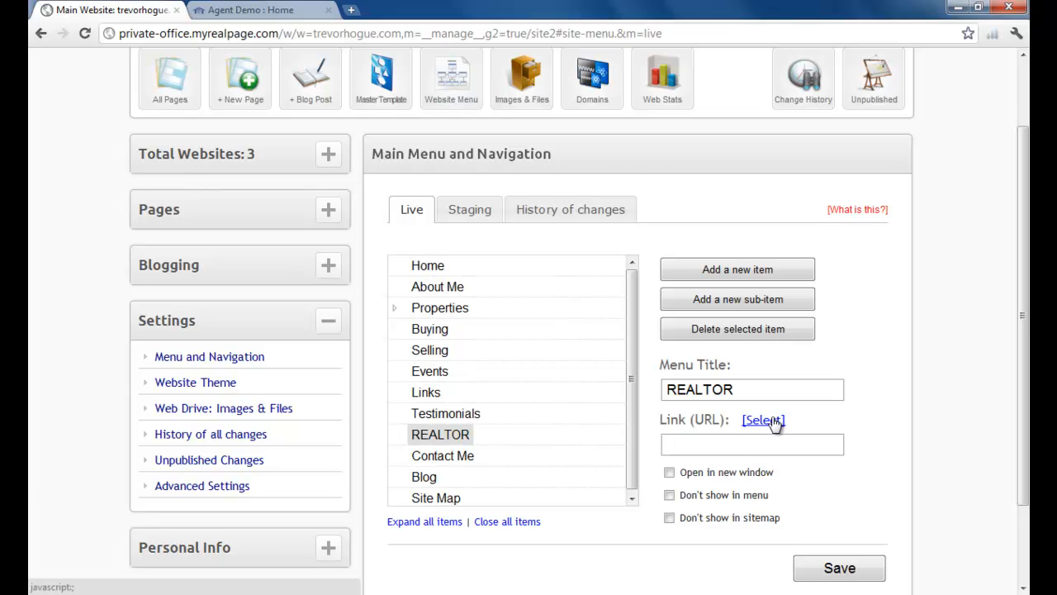
{"action": "left_click", "coordinate": [763, 420]}
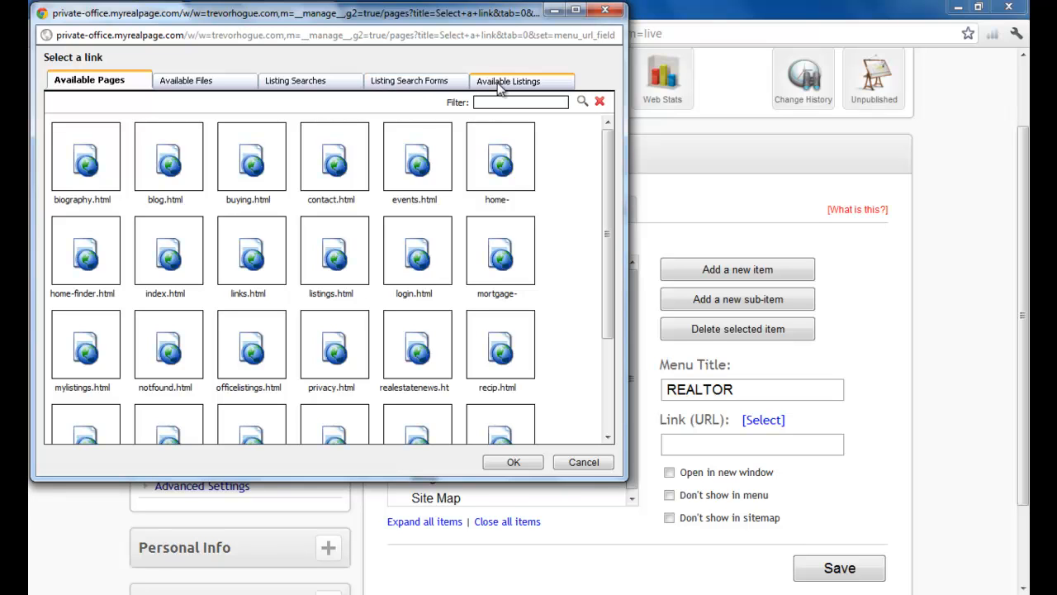
{"action": "left_click", "coordinate": [605, 12]}
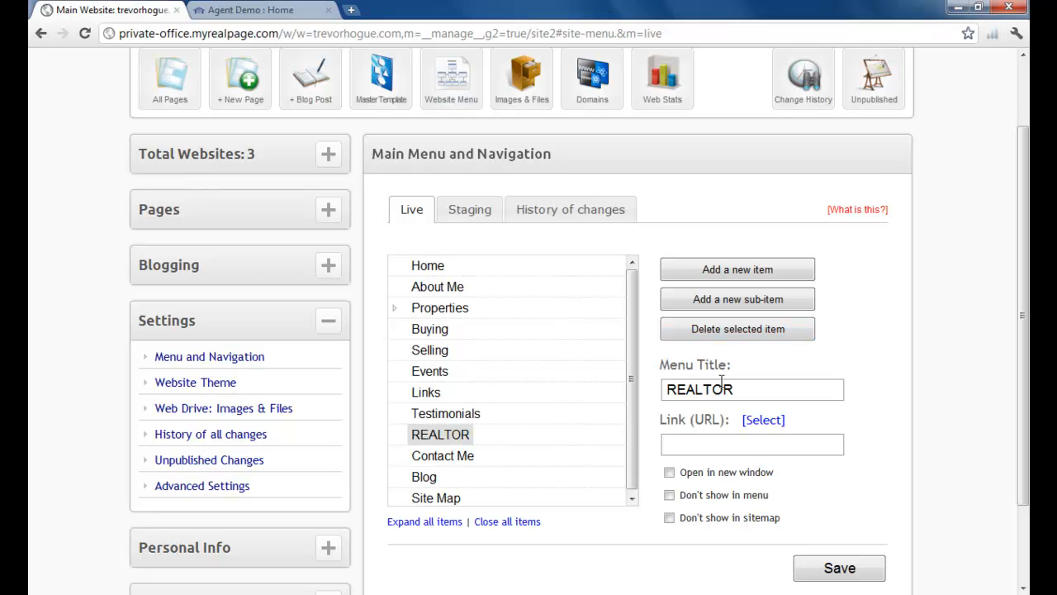
{"action": "left_click", "coordinate": [698, 443]}
{"action": "type", "text": "http://www."}
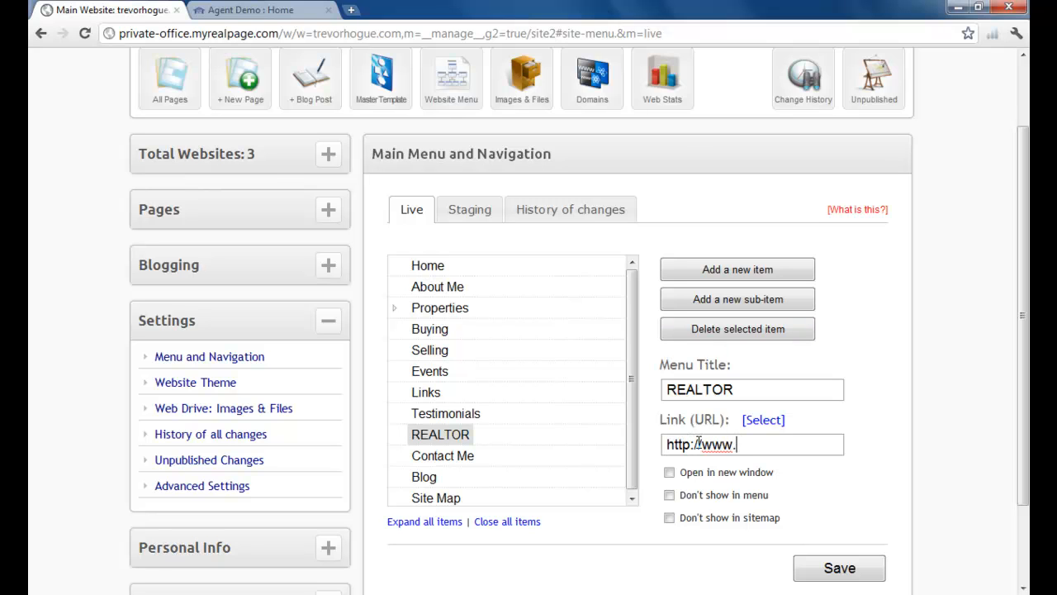
{"action": "type", "text": "realtor.ca"}
{"action": "left_click", "coordinate": [828, 568]}
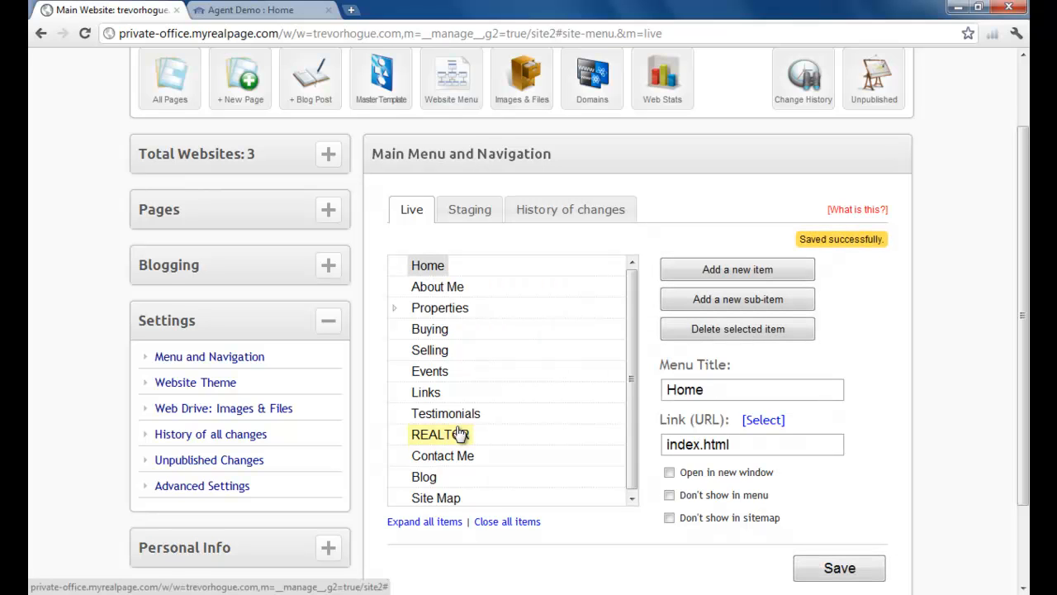
{"action": "left_click", "coordinate": [460, 433]}
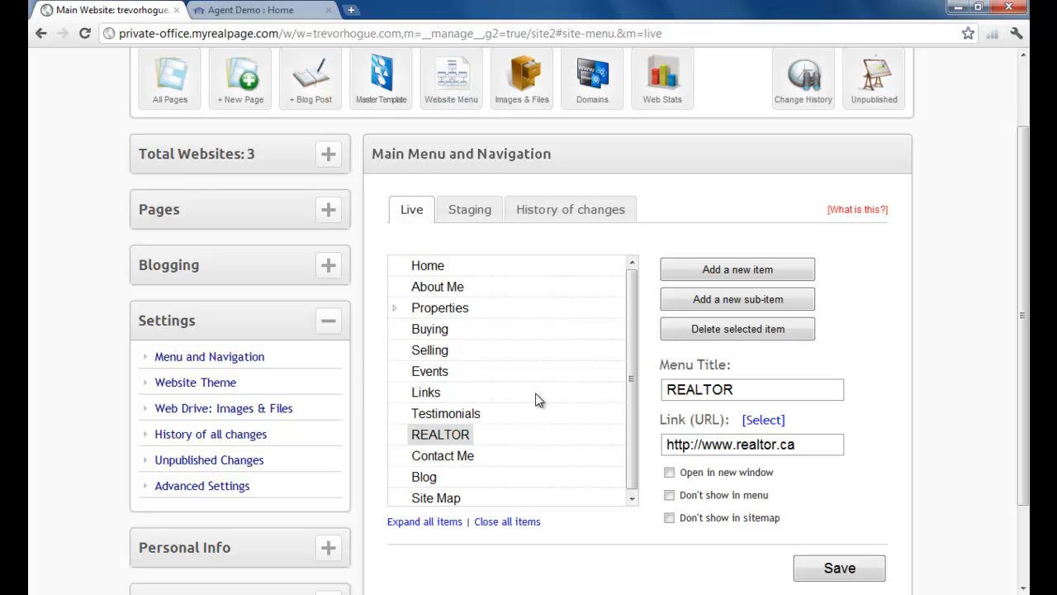
{"action": "left_click", "coordinate": [836, 576]}
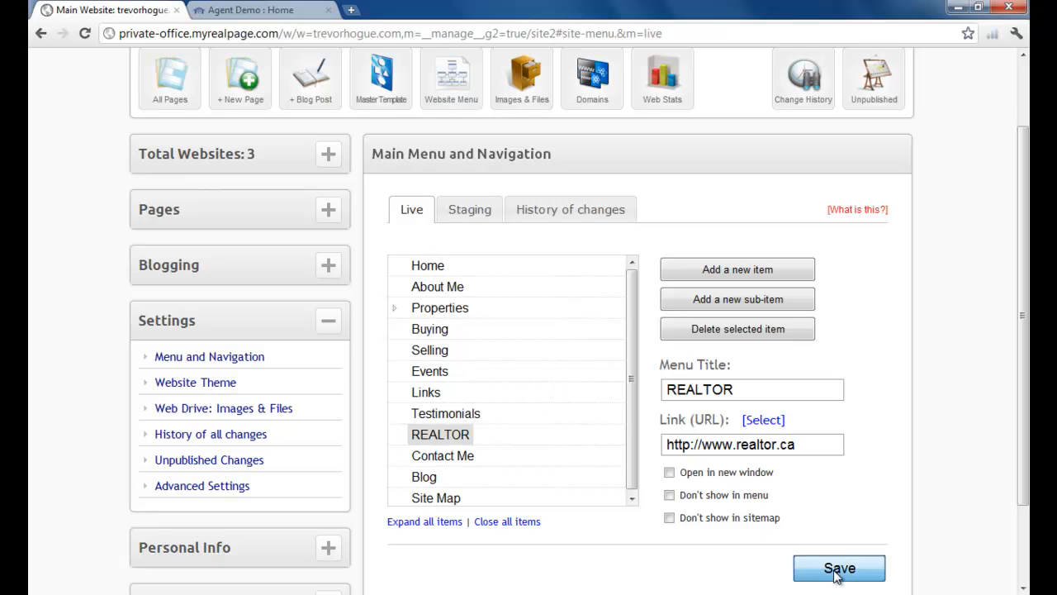
- Reload the Agent Demo website and check its navigation bar, including the entries under More
{"action": "left_click", "coordinate": [300, 13]}
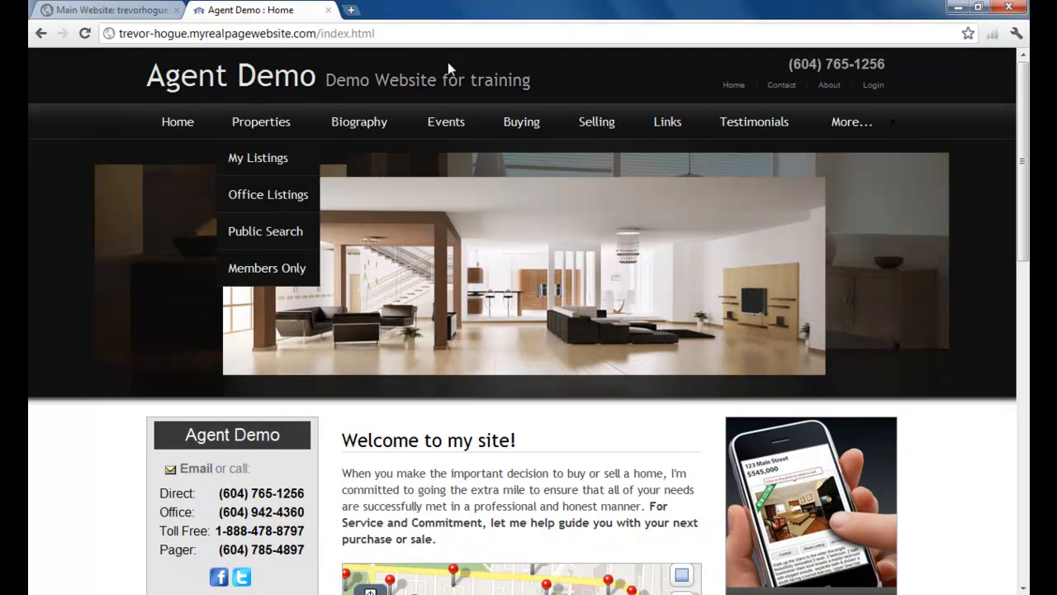
{"action": "left_click", "coordinate": [94, 34]}
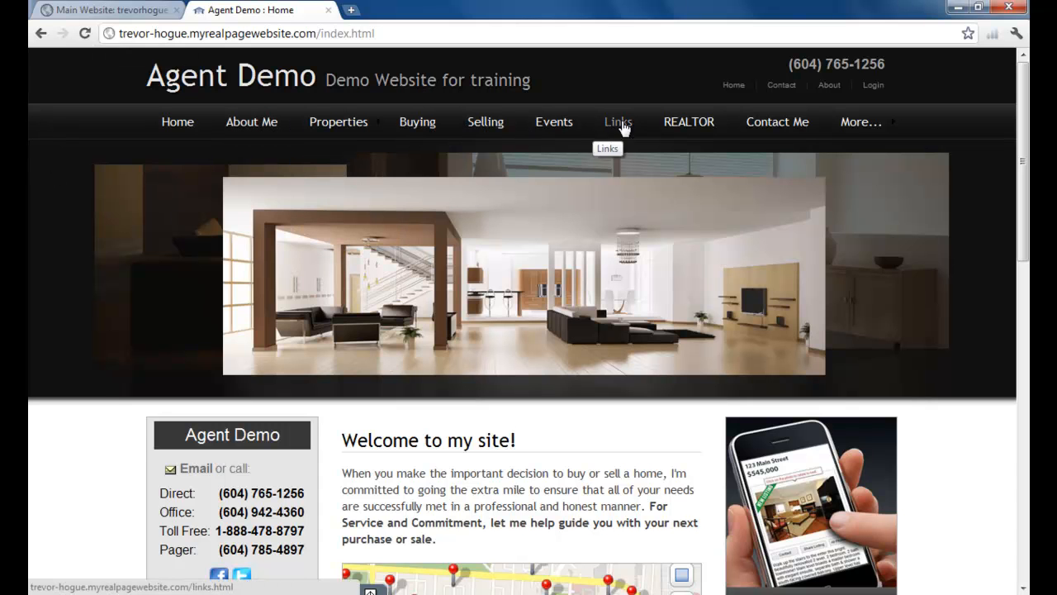
{"action": "mouse_move", "coordinate": [892, 124]}
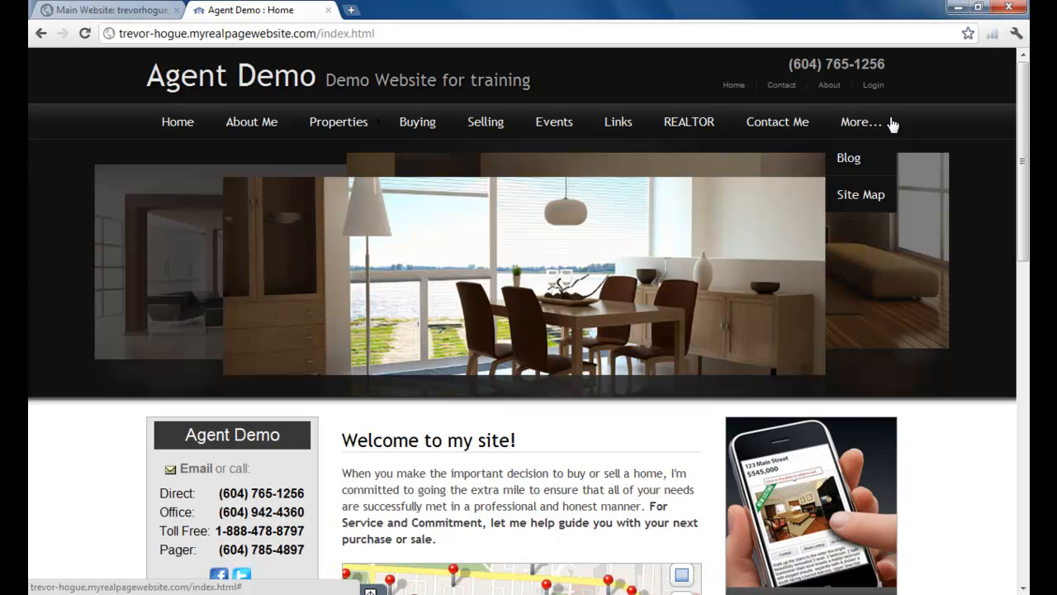
- Return to the website manager and choose Theme 703 from the theme browser as the website theme
{"action": "left_click", "coordinate": [146, 13]}
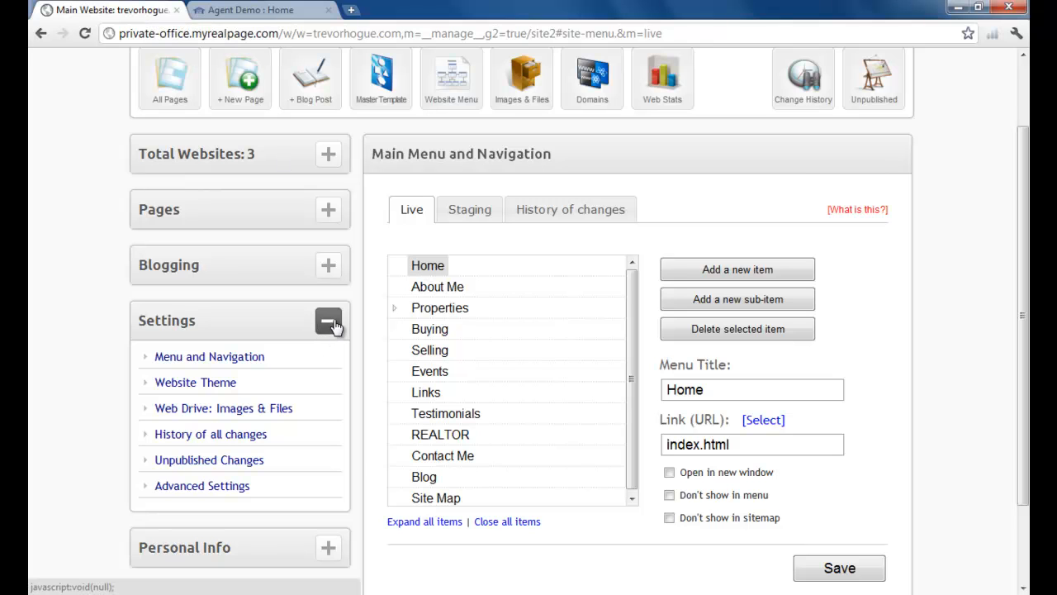
{"action": "left_click", "coordinate": [206, 388]}
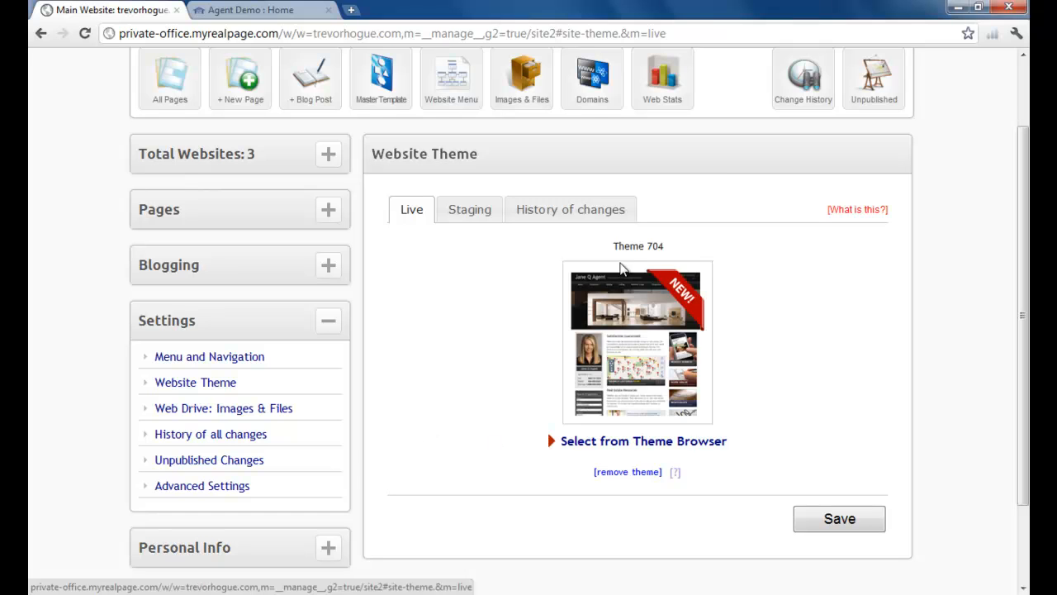
{"action": "left_click", "coordinate": [626, 446]}
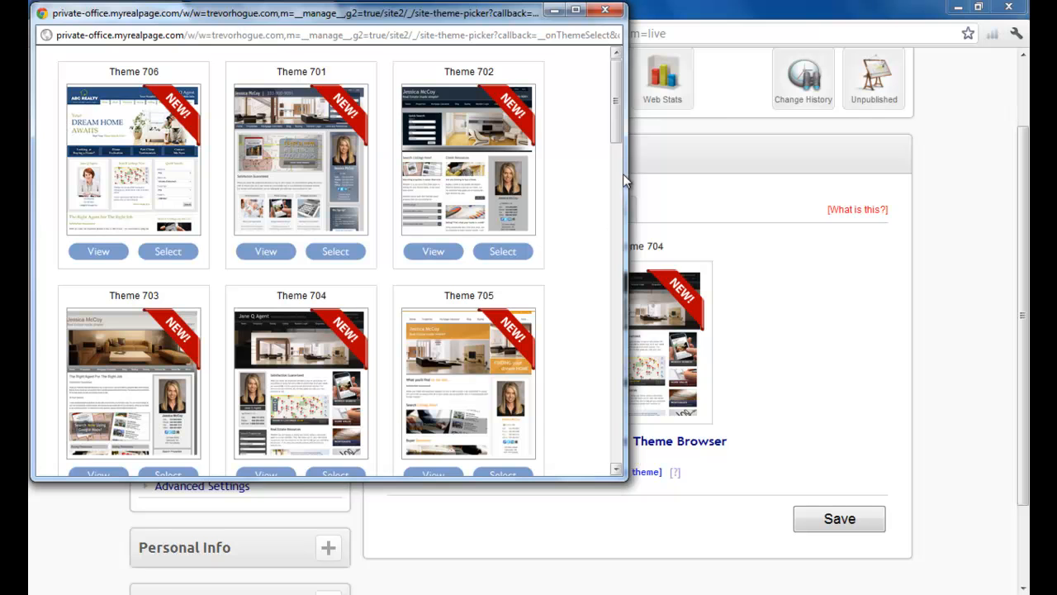
{"action": "left_click_drag", "start_coordinate": [616, 131], "coordinate": [619, 158]}
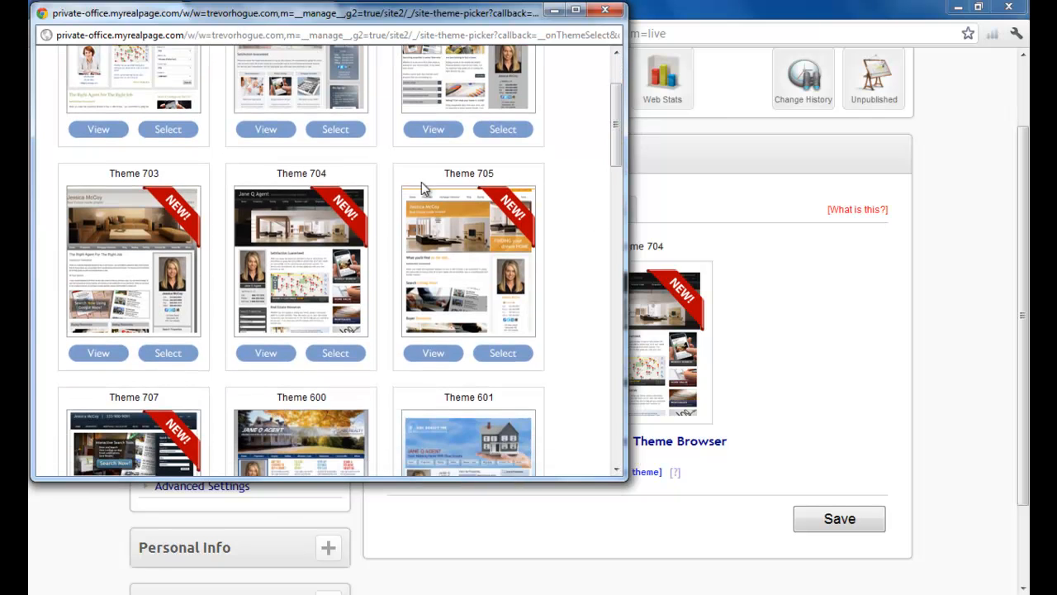
{"action": "left_click", "coordinate": [163, 353]}
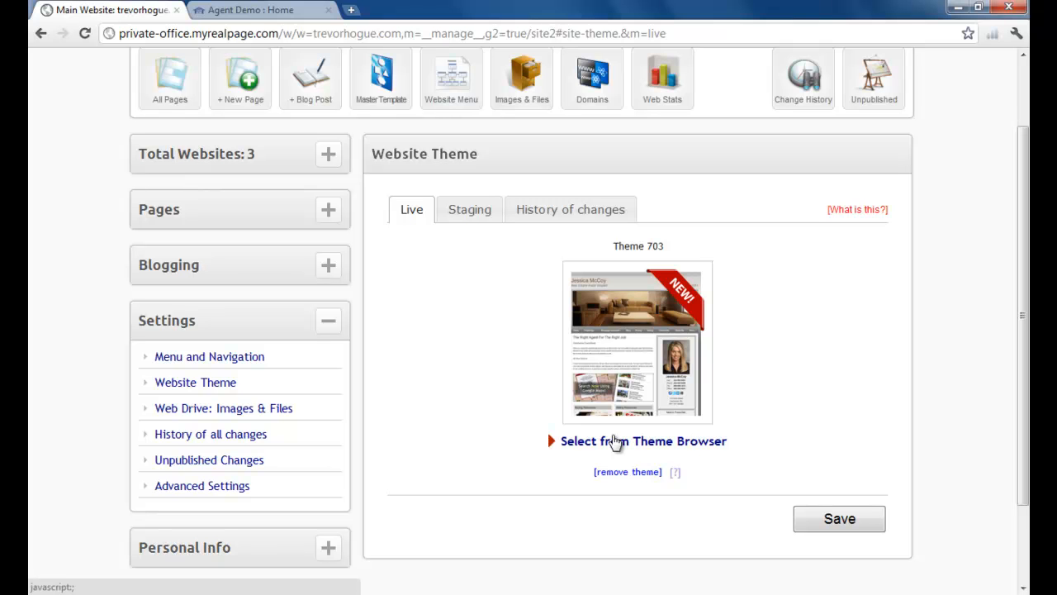
- Reload the Agent Demo website to check the theme, and save the Theme 703 selection in the website manager
{"action": "left_click", "coordinate": [266, 10]}
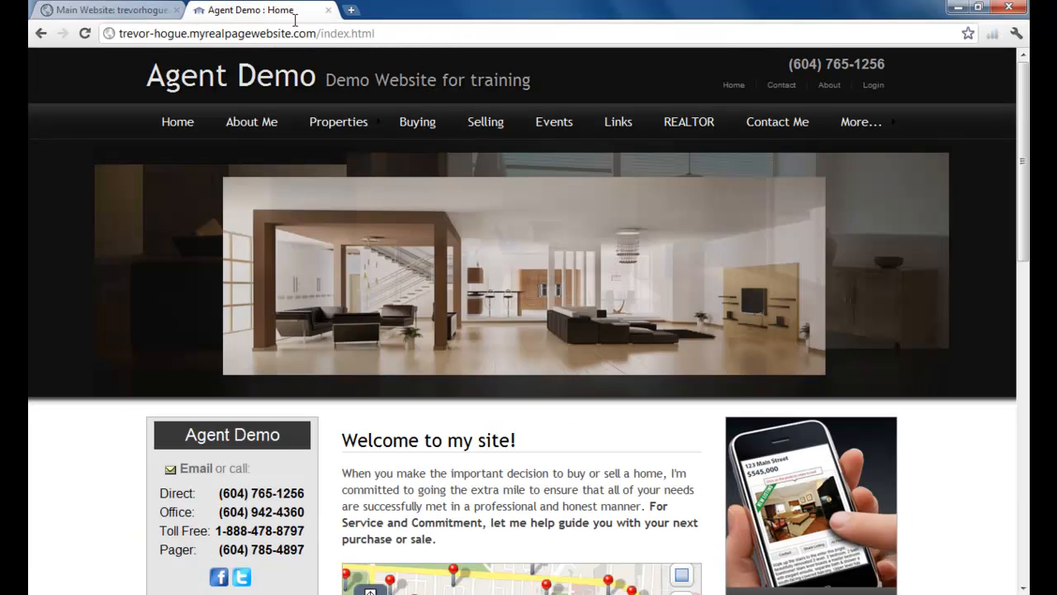
{"action": "left_click", "coordinate": [84, 33]}
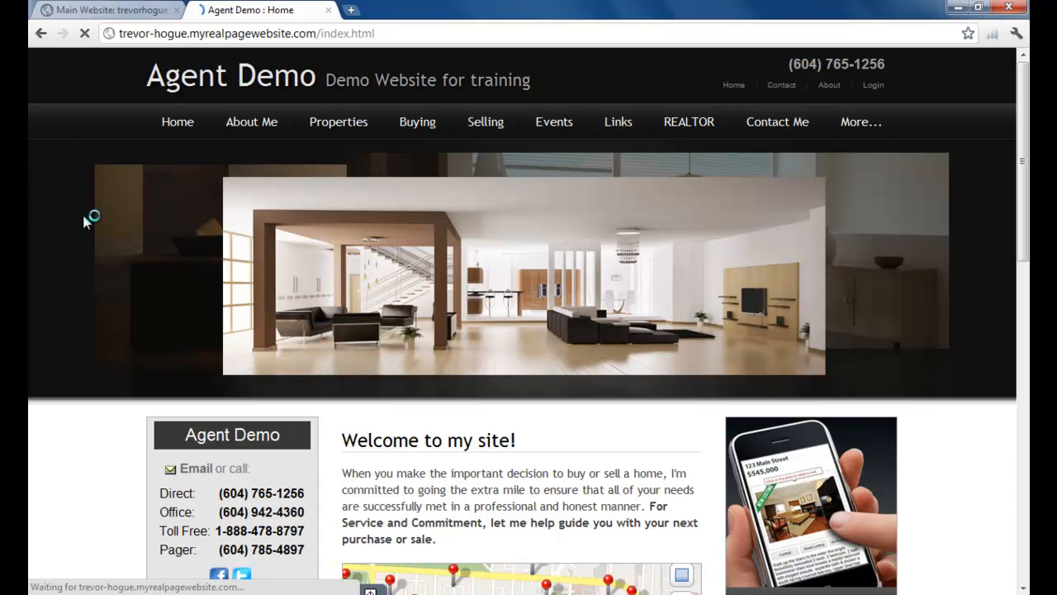
{"action": "left_click", "coordinate": [124, 10]}
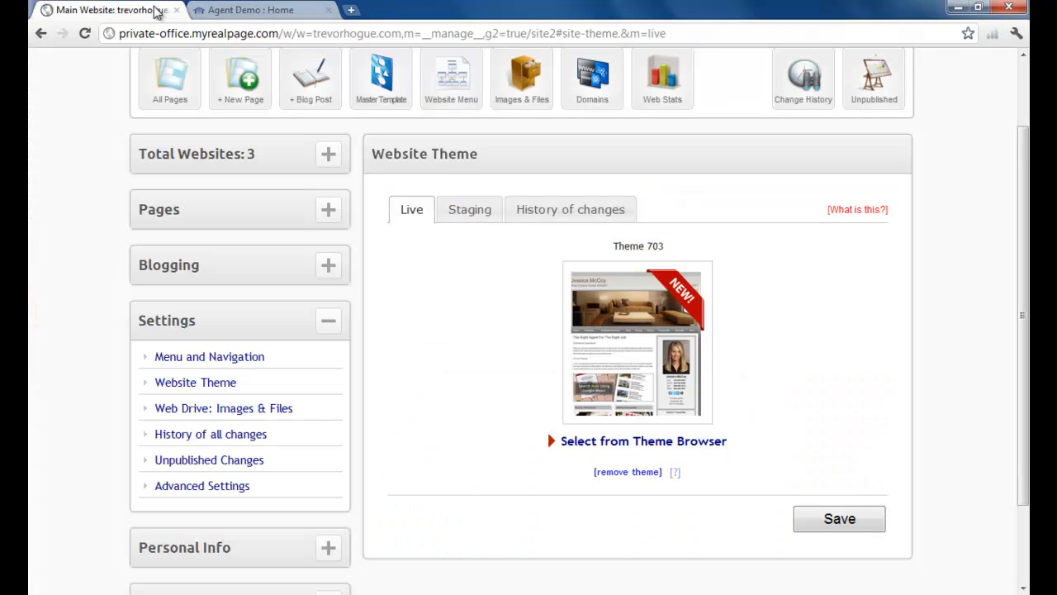
{"action": "left_click", "coordinate": [838, 520]}
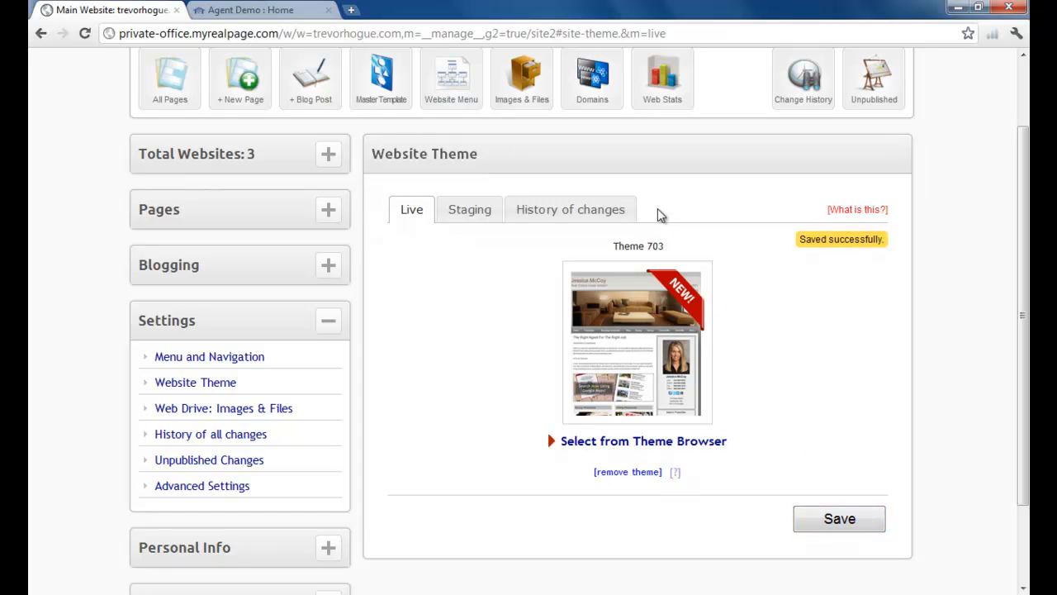
- Reload the Agent Demo website and look over its home page in the new theme
{"action": "left_click", "coordinate": [258, 10]}
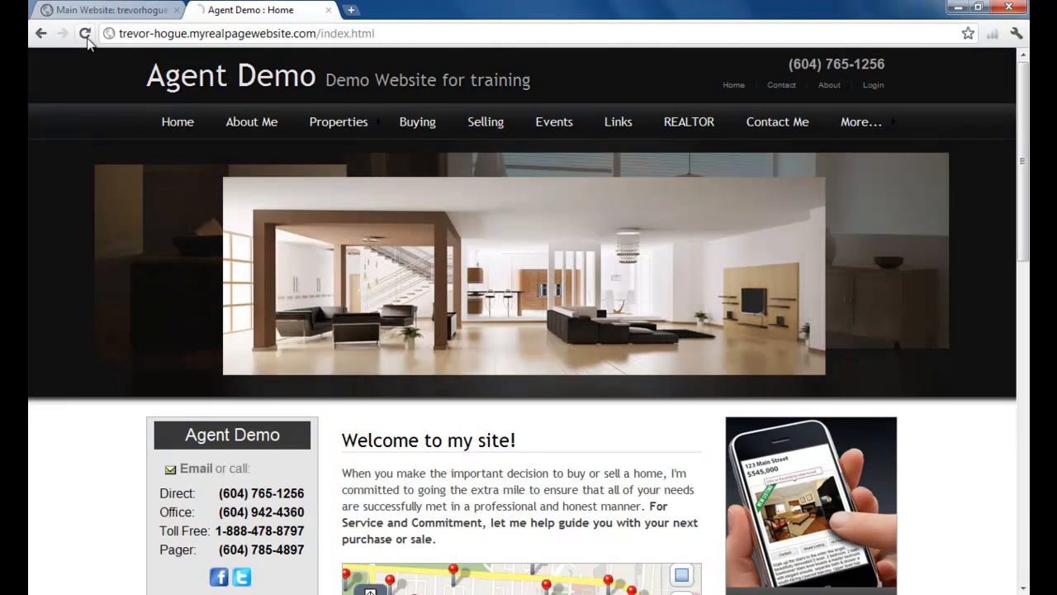
{"action": "left_click", "coordinate": [84, 33]}
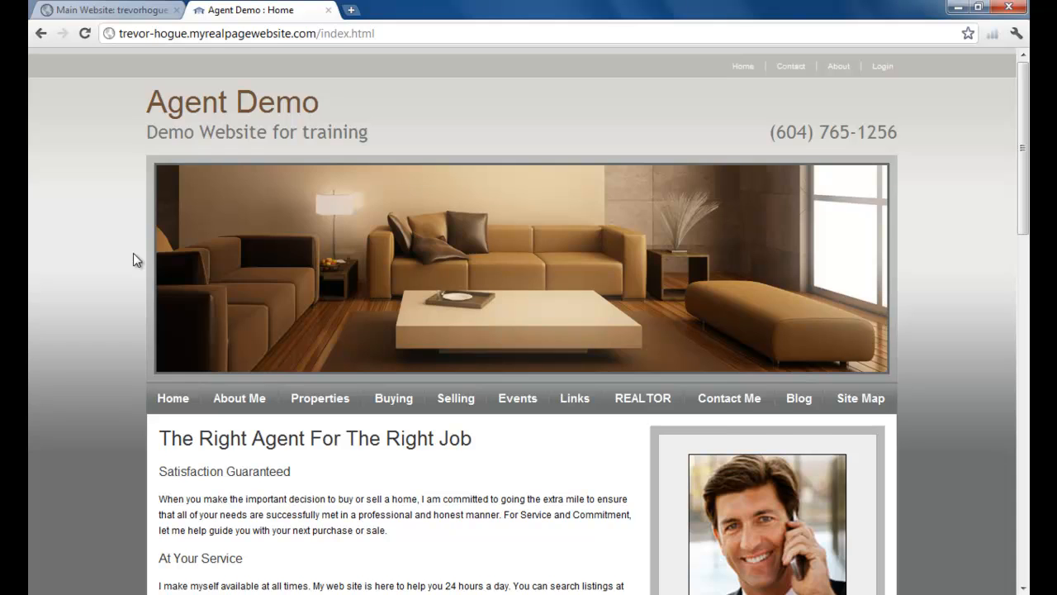
{"action": "scroll", "coordinate": [133, 253], "scroll_direction": "down", "scroll_amount": 7}
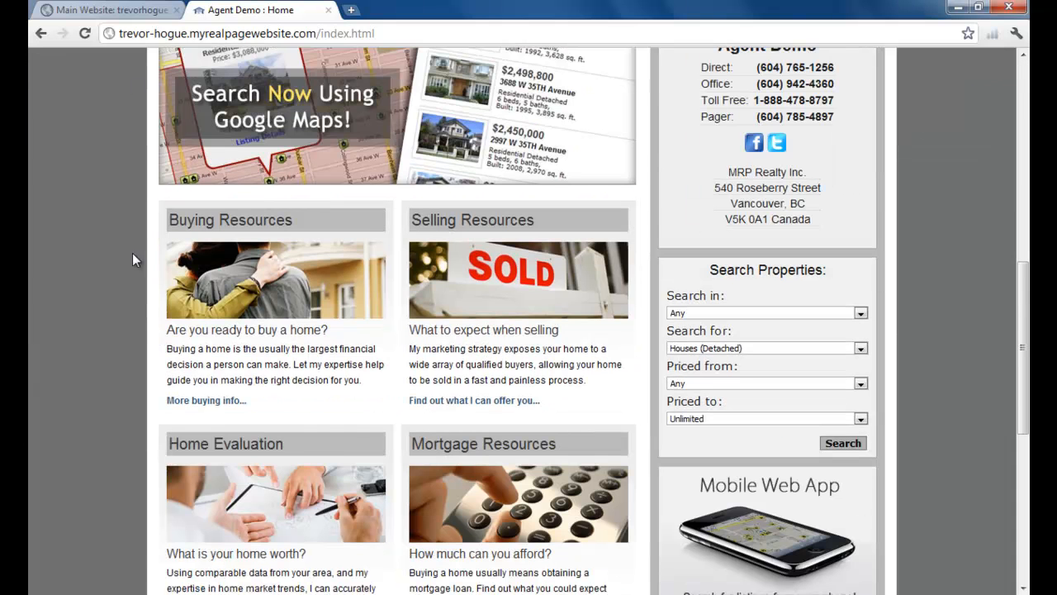
{"action": "scroll", "coordinate": [132, 253], "scroll_direction": "up", "scroll_amount": 6}
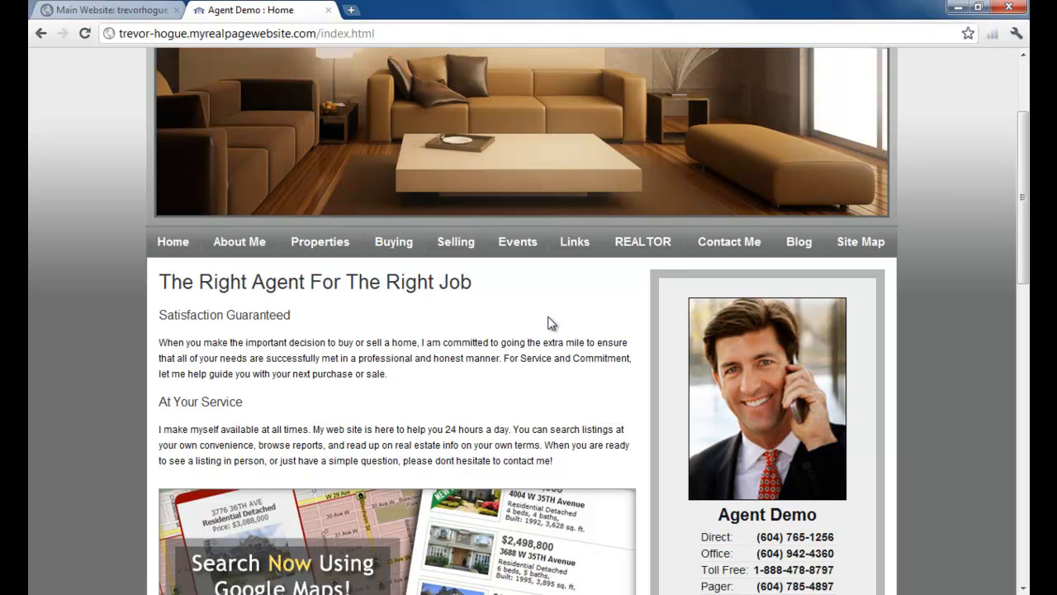
- Return to the website manager, open the web drive and look through its Documents, Media and Images folders
{"action": "left_click", "coordinate": [124, 11]}
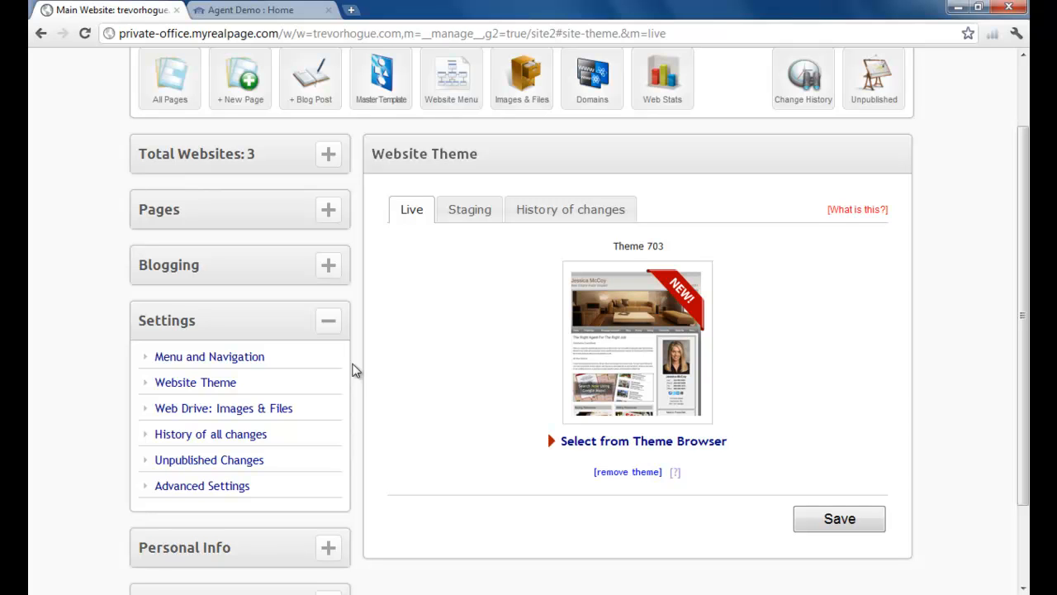
{"action": "left_click", "coordinate": [244, 415]}
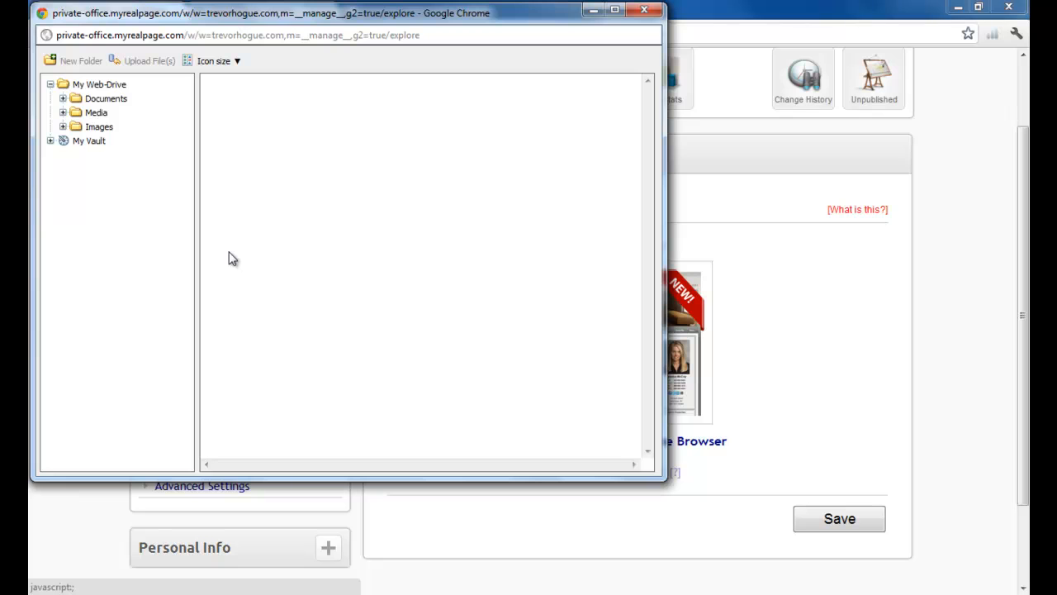
{"action": "left_click", "coordinate": [118, 100]}
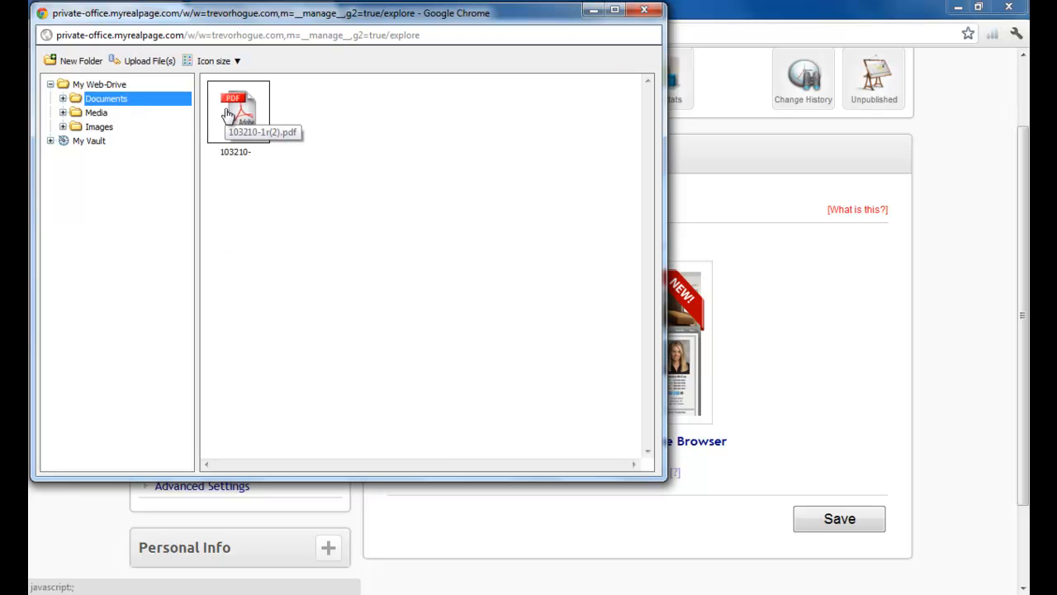
{"action": "left_click", "coordinate": [98, 114]}
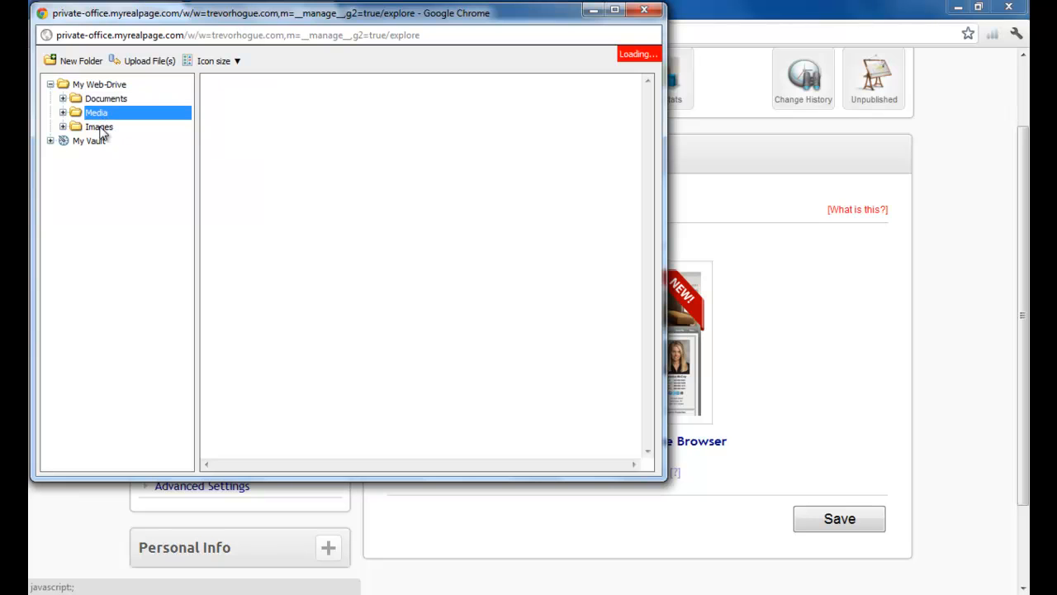
{"action": "left_click", "coordinate": [98, 127]}
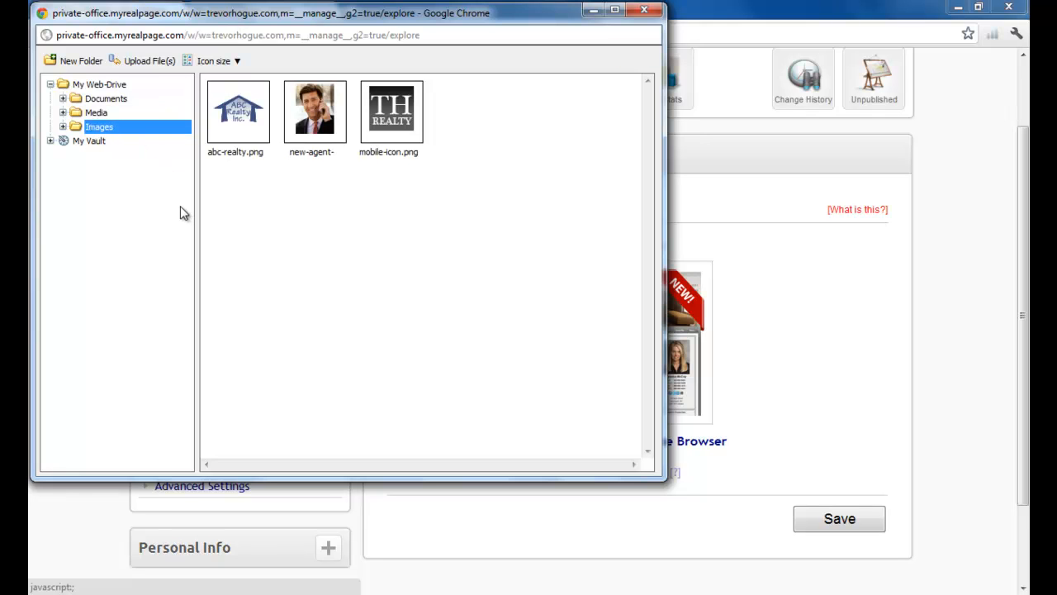
- Upload new-agent-photo.jpg from the myRealPage downloads folder to the web drive's Images folder and close the web drive
{"action": "left_click", "coordinate": [145, 63]}
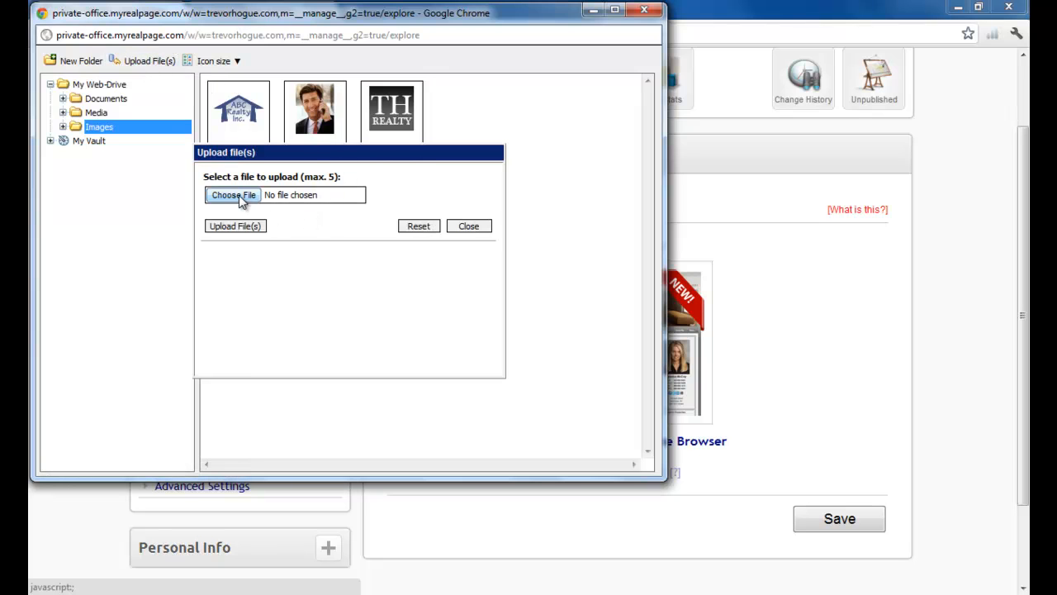
{"action": "left_click", "coordinate": [239, 195]}
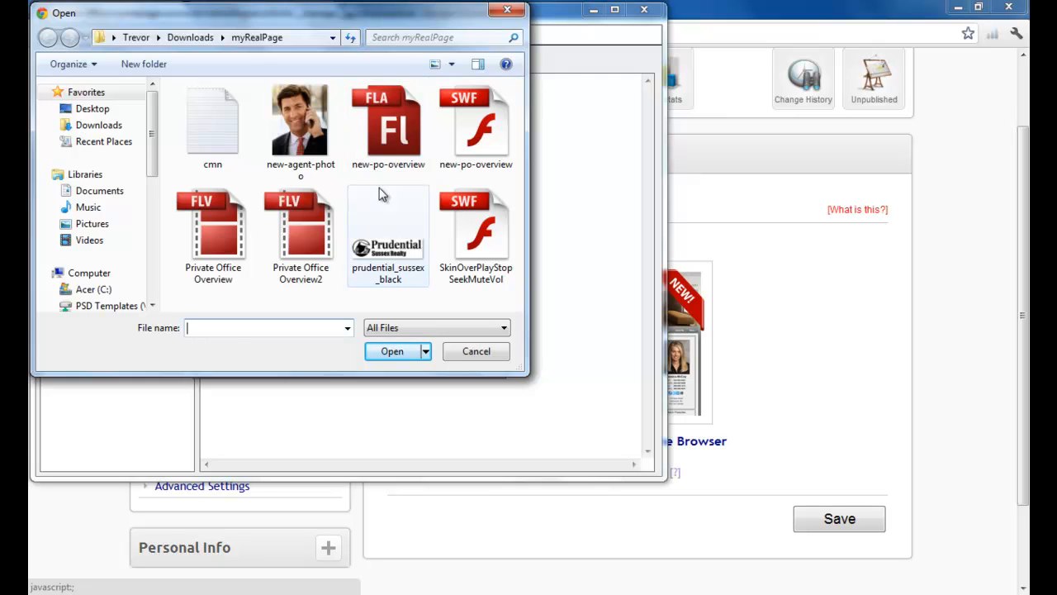
{"action": "left_click", "coordinate": [324, 142]}
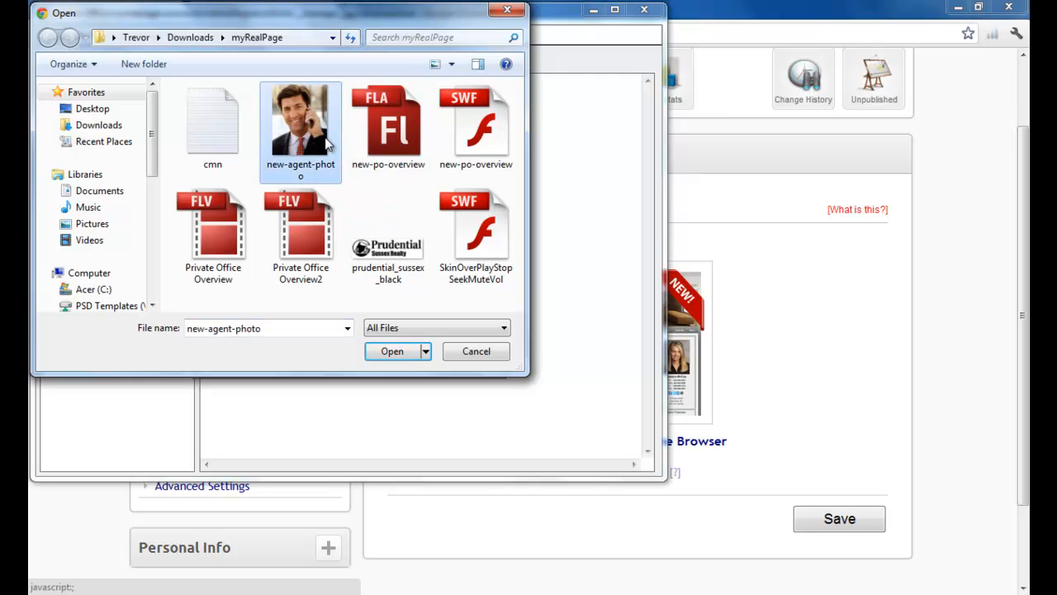
{"action": "left_click", "coordinate": [390, 353]}
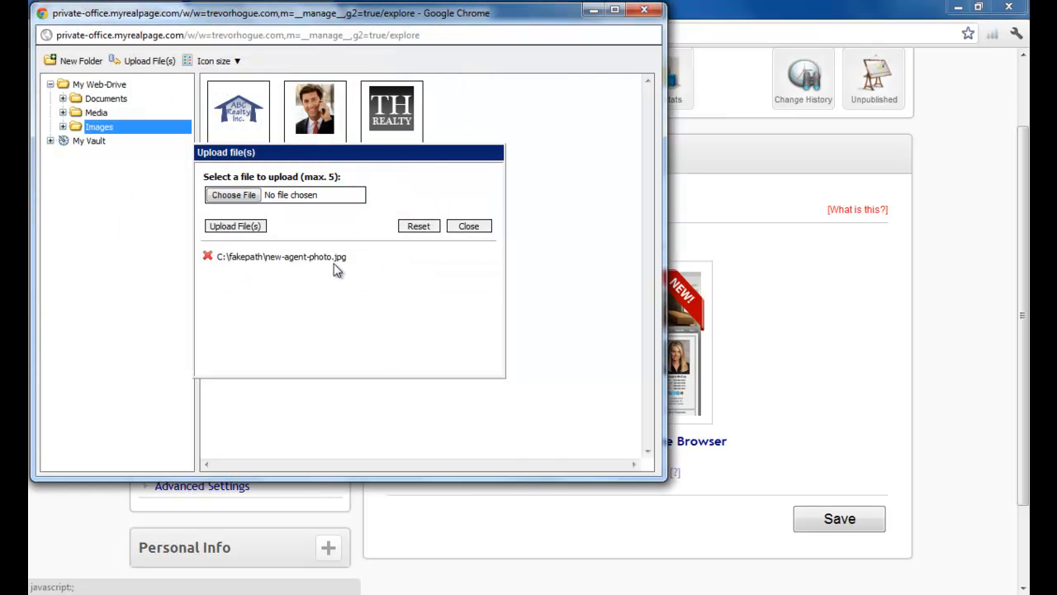
{"action": "left_click", "coordinate": [252, 228]}
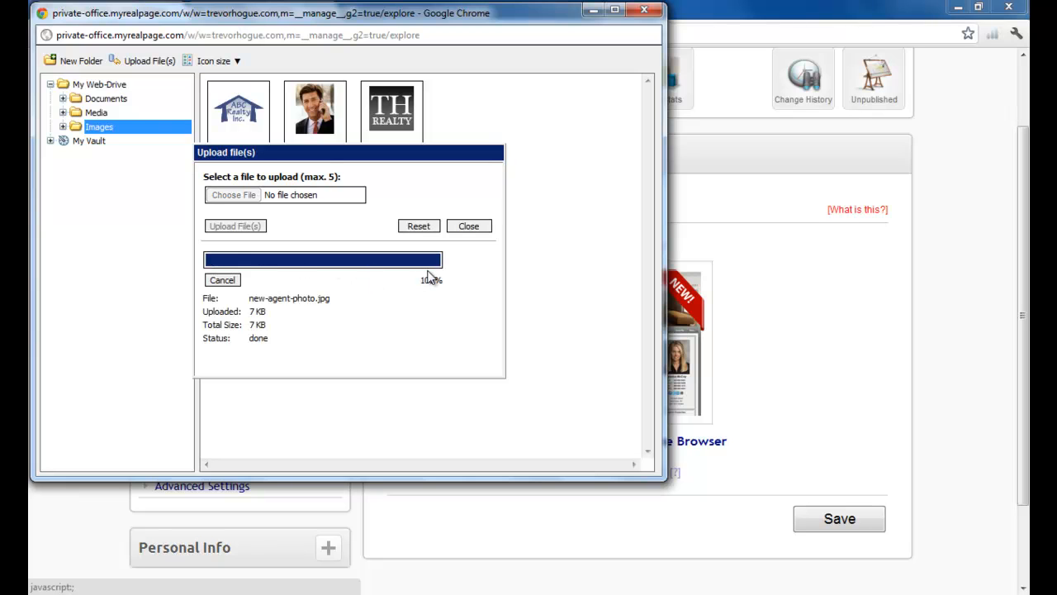
{"action": "left_click", "coordinate": [469, 226]}
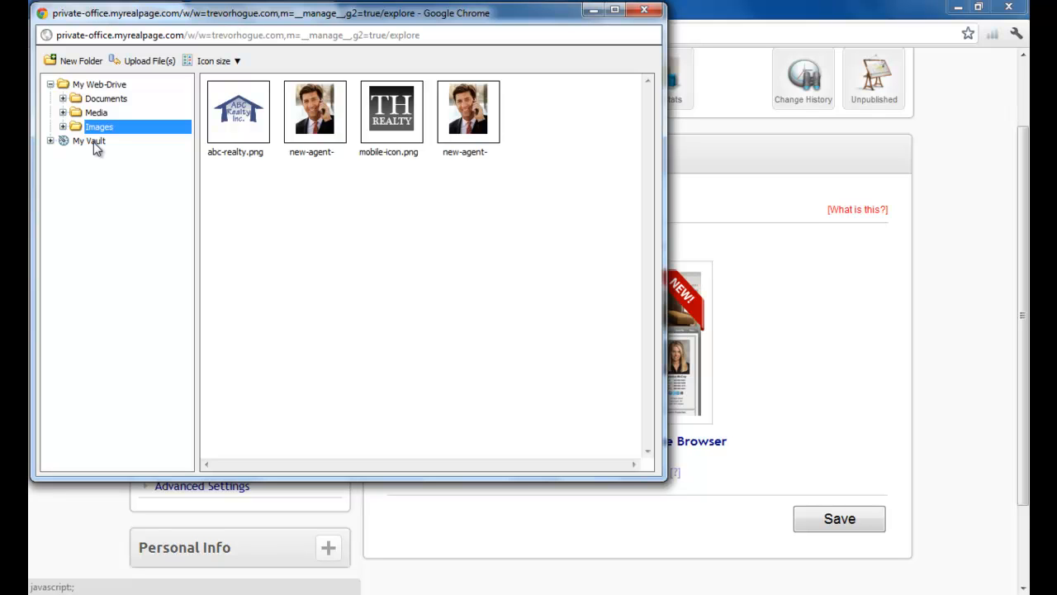
{"action": "left_click", "coordinate": [644, 10]}
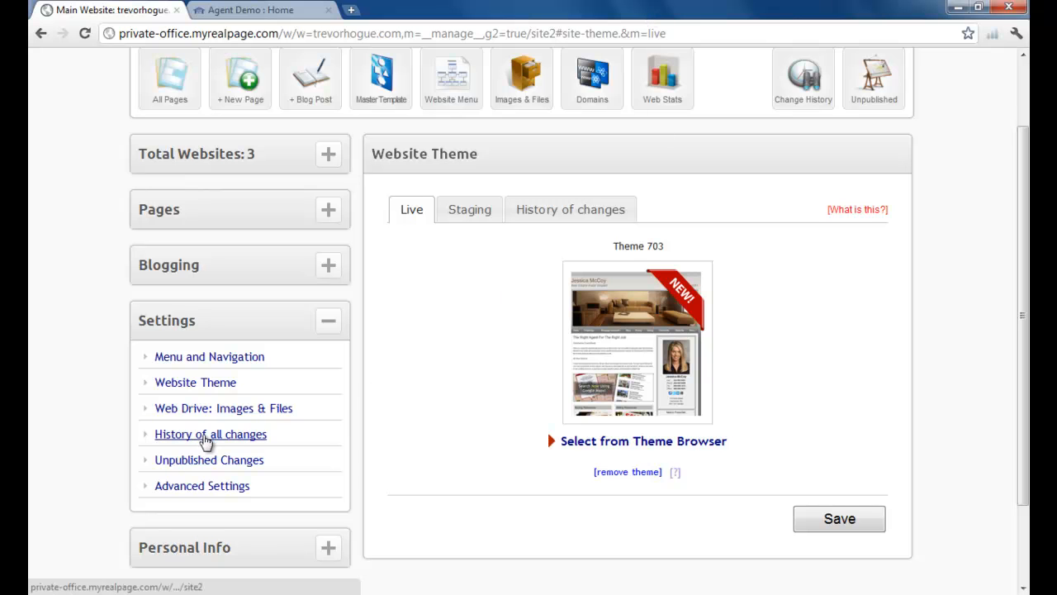
- Review the website's history entries for Nov 1, 2011, and check the unpublished changes in Staging
{"action": "left_click", "coordinate": [206, 442]}
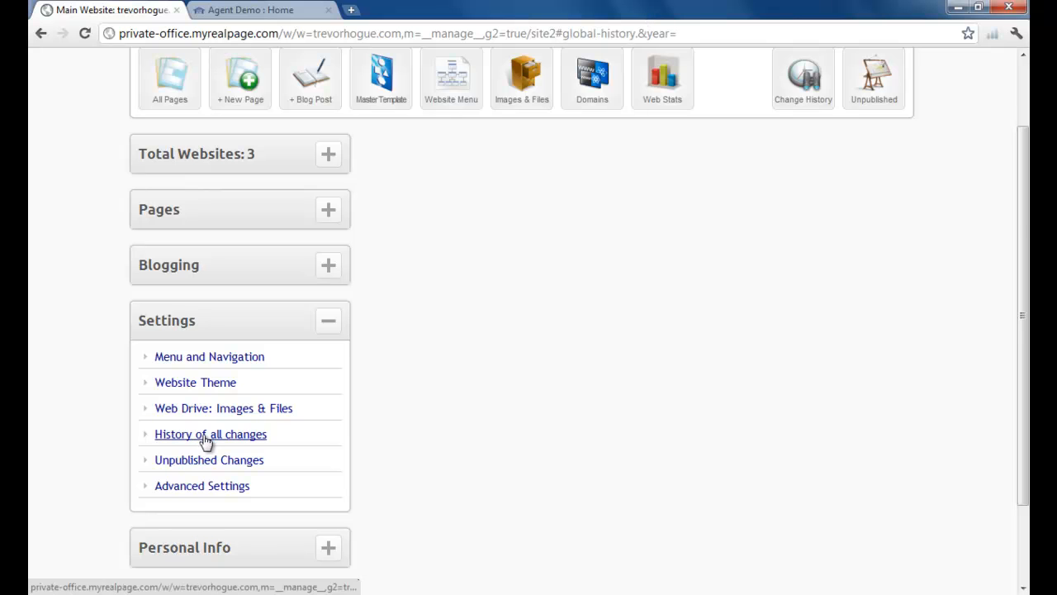
{"action": "scroll", "coordinate": [673, 306], "scroll_direction": "down", "scroll_amount": 5}
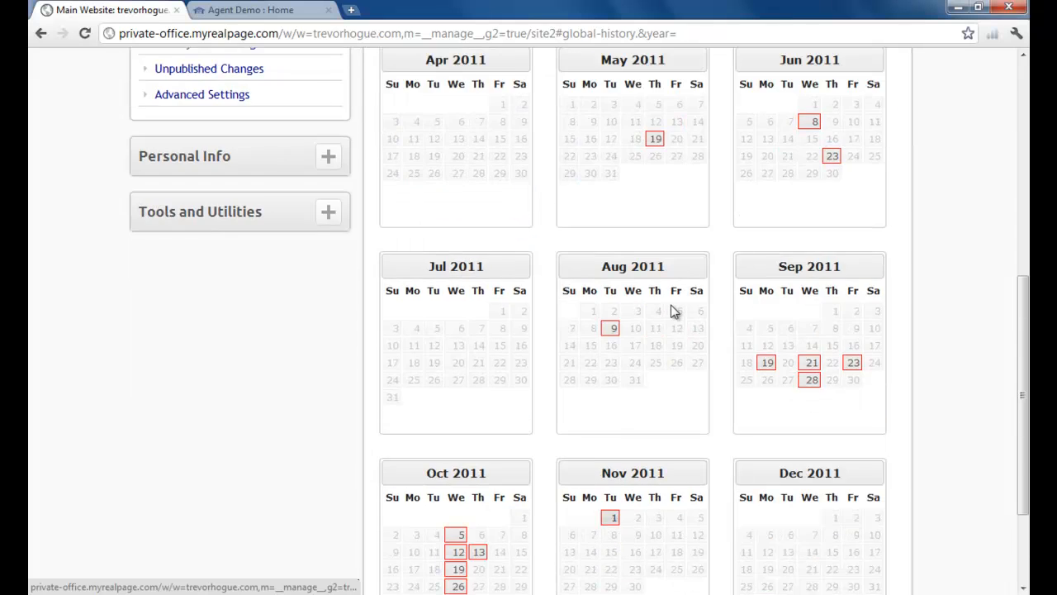
{"action": "scroll", "coordinate": [673, 310], "scroll_direction": "down", "scroll_amount": 2}
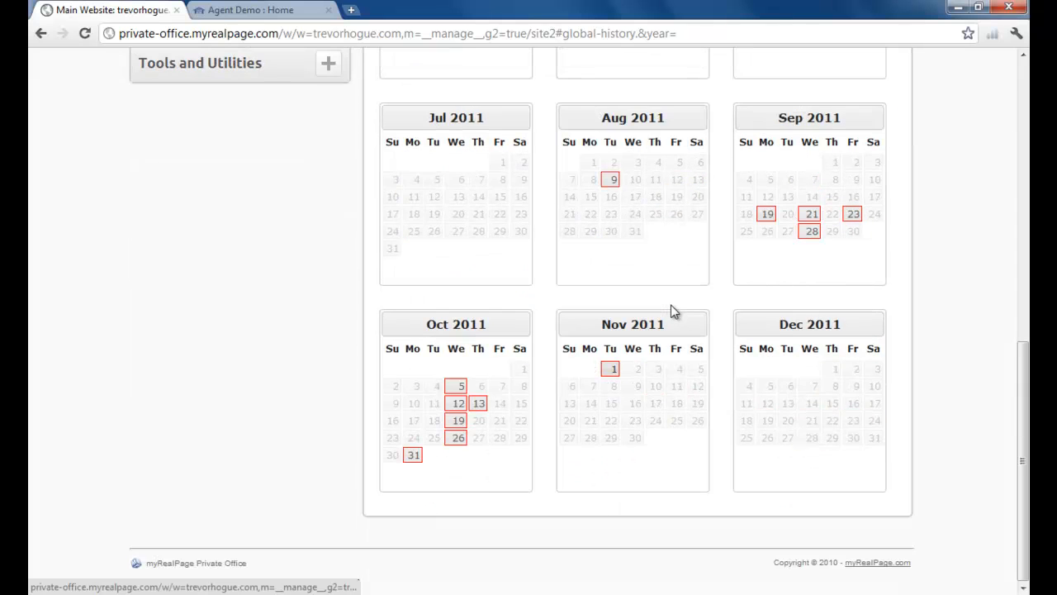
{"action": "left_click", "coordinate": [611, 370]}
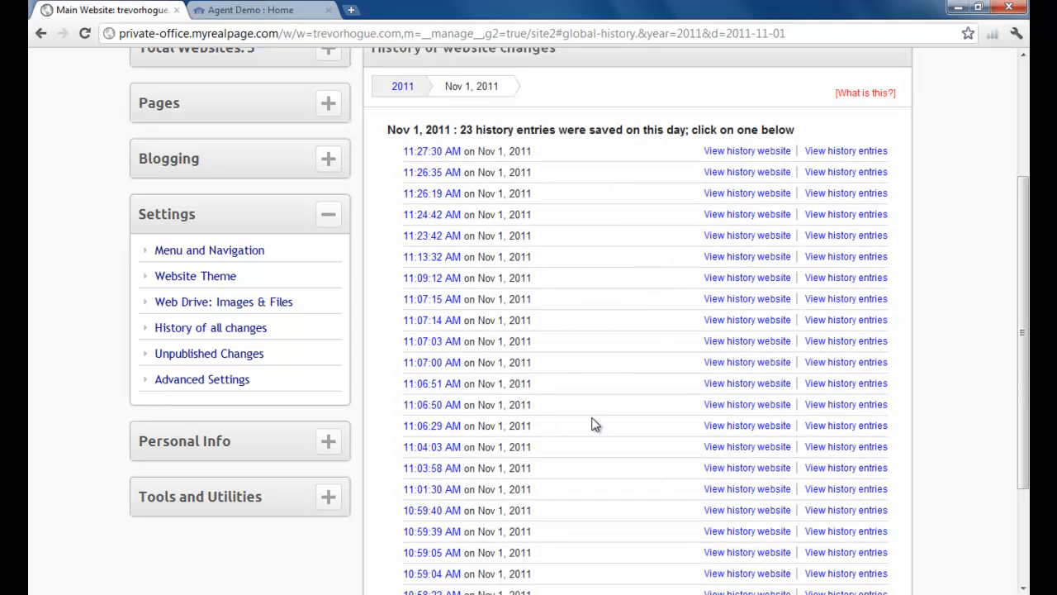
{"action": "left_click", "coordinate": [241, 355]}
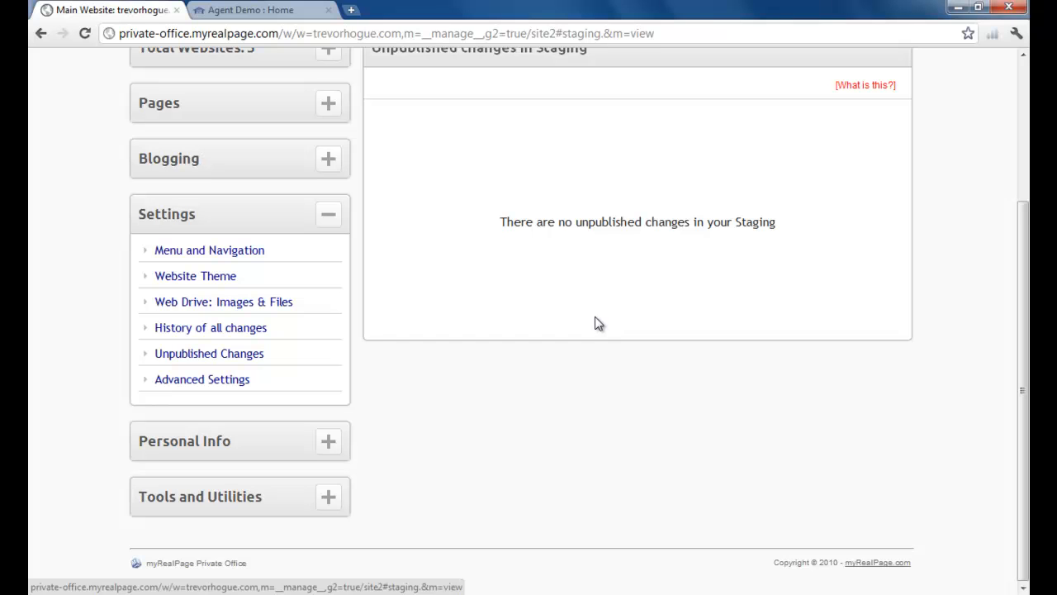
- Open the advanced settings and compare the Favicon setting with the icon shown for the Agent Demo website
{"action": "left_click", "coordinate": [225, 381]}
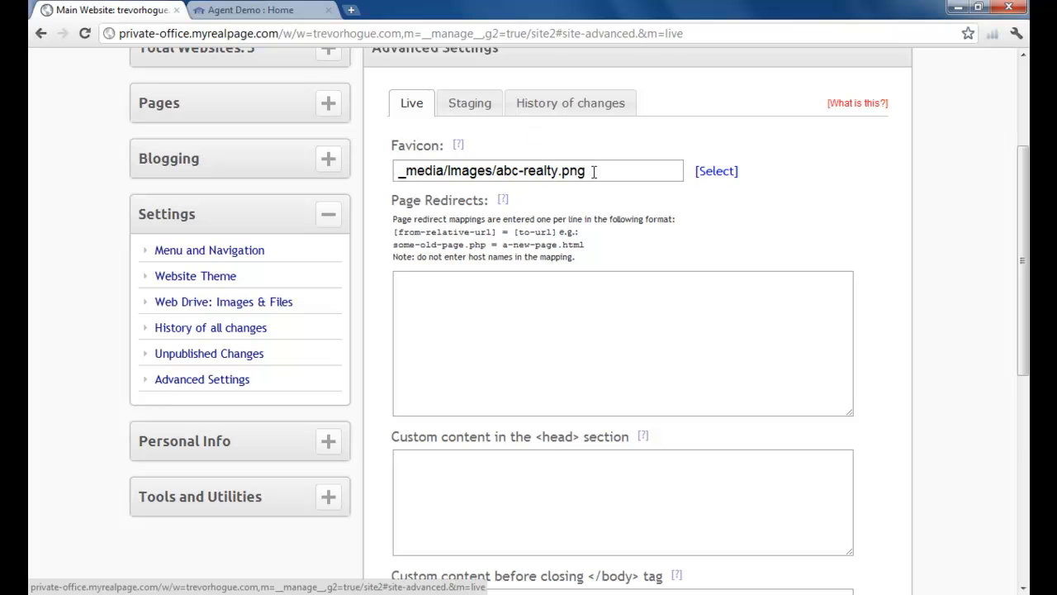
{"action": "left_click", "coordinate": [224, 12]}
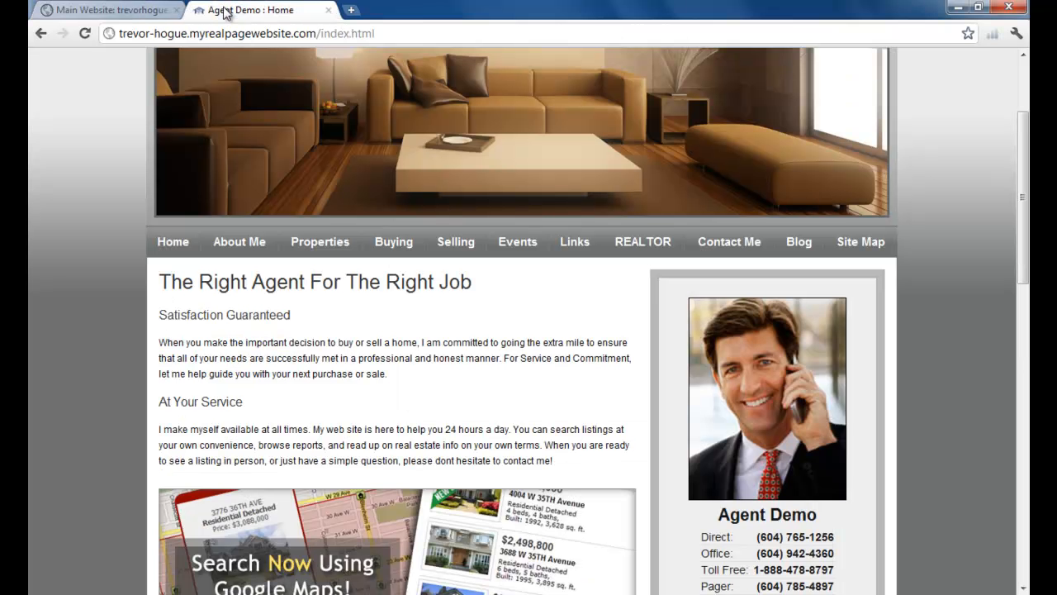
{"action": "left_click", "coordinate": [164, 12]}
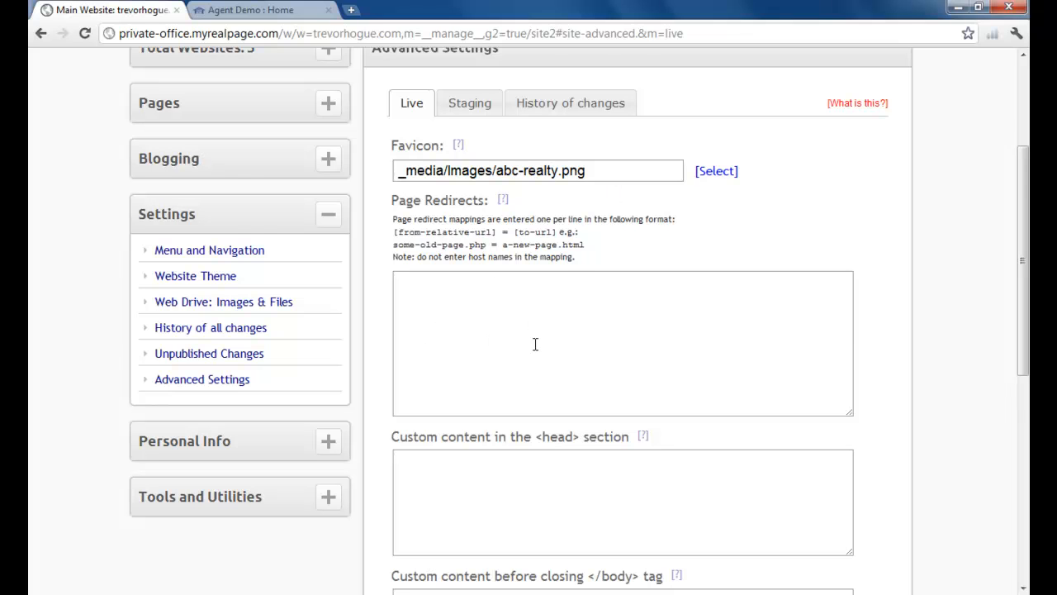
- Try mylistings.html as the Custom Home Page URL in the advanced settings and clear the field again
{"action": "scroll", "coordinate": [535, 344], "scroll_direction": "down", "scroll_amount": 2}
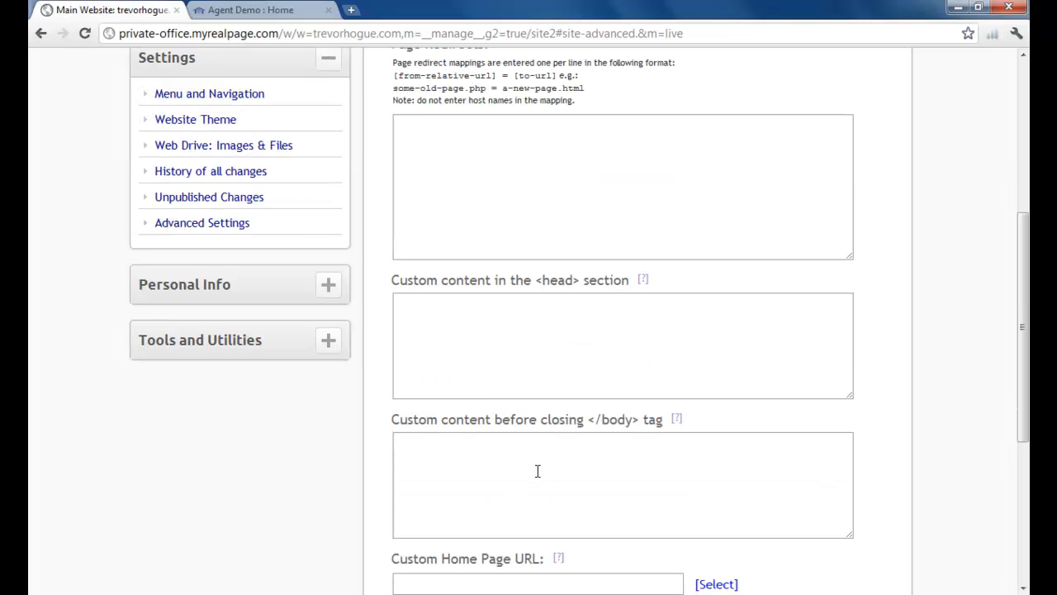
{"action": "scroll", "coordinate": [537, 471], "scroll_direction": "down", "scroll_amount": 2}
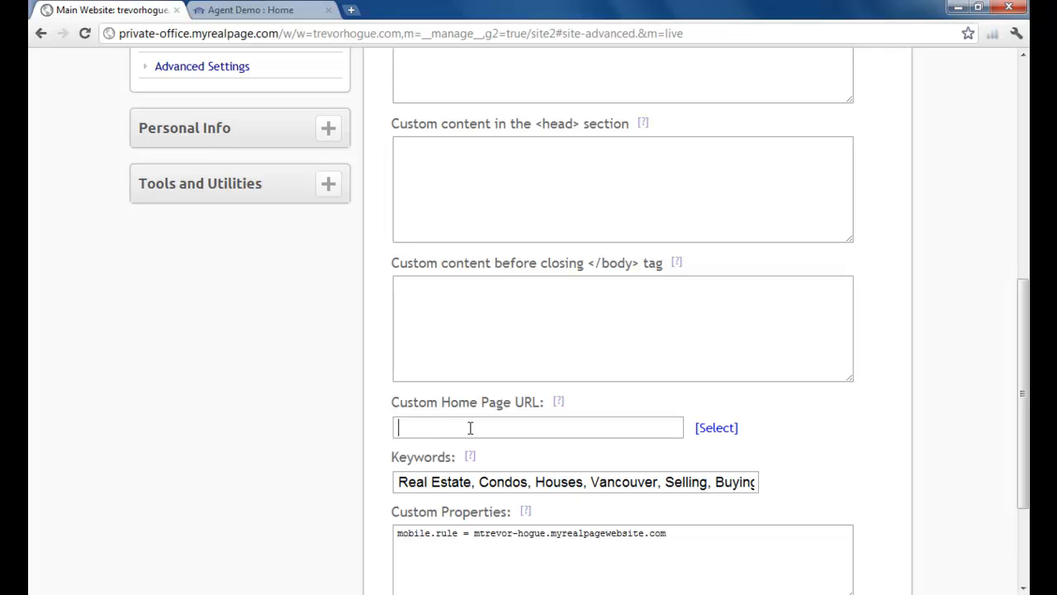
{"action": "left_click", "coordinate": [711, 431]}
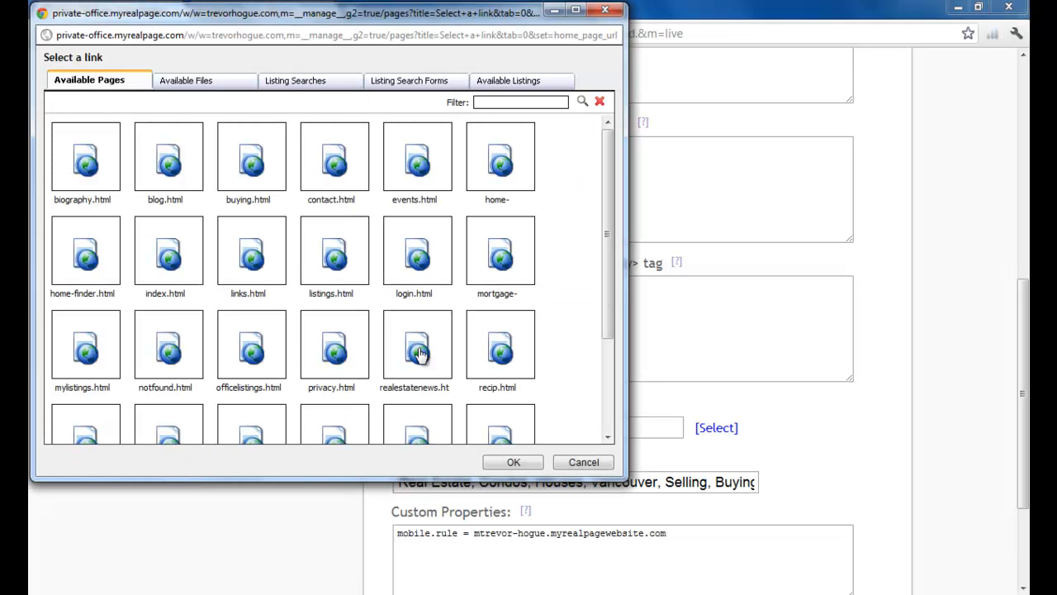
{"action": "left_click", "coordinate": [94, 343]}
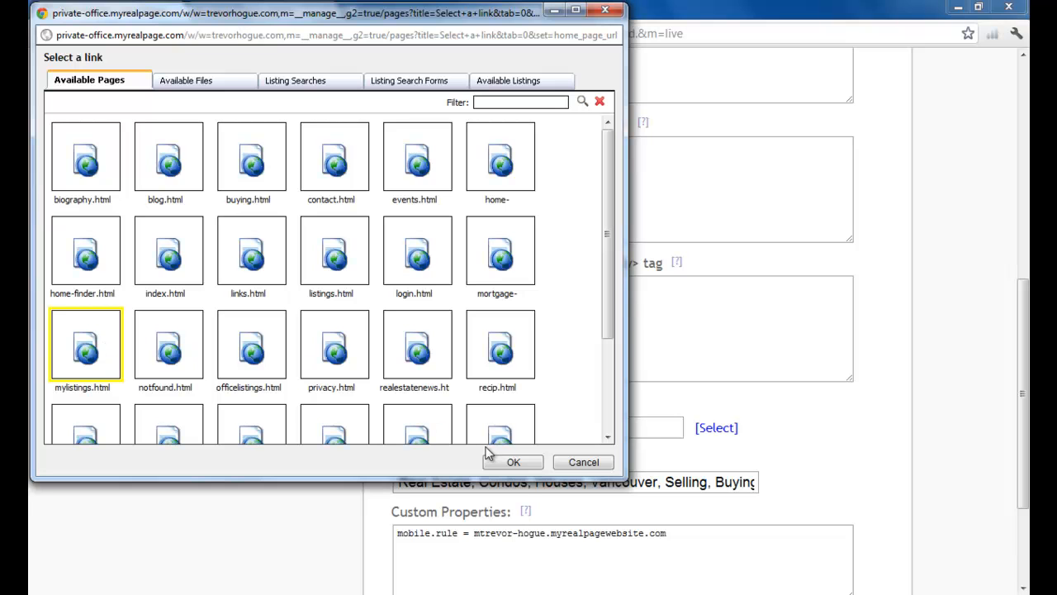
{"action": "left_click", "coordinate": [512, 464]}
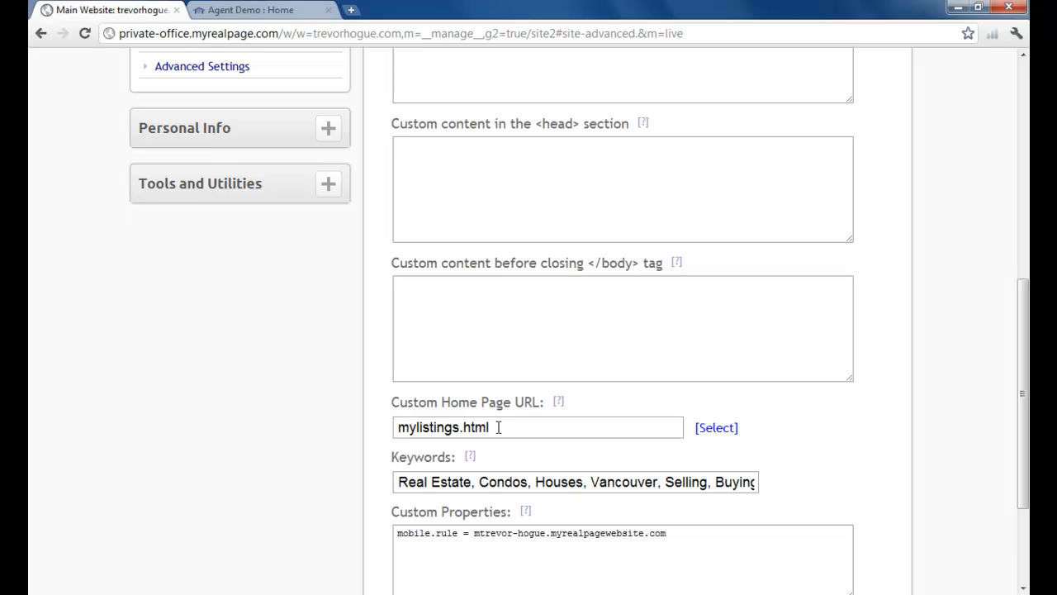
{"action": "left_click_drag", "start_coordinate": [498, 427], "coordinate": [366, 426]}
{"action": "key", "text": "BackSpace"}
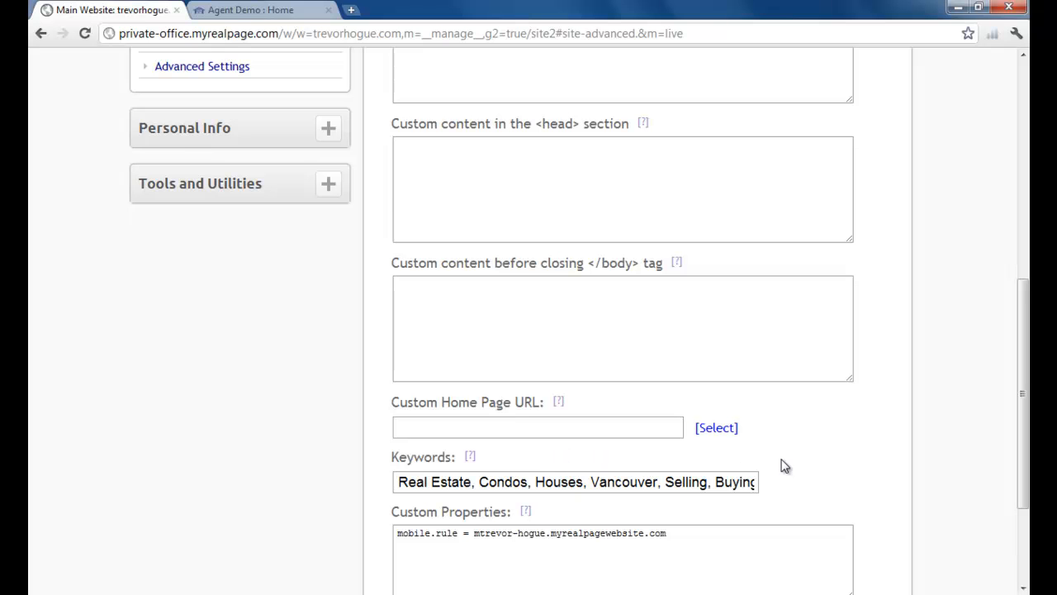
- Look over the remaining advanced settings, collapse the Settings section and open the list of all pages
{"action": "scroll", "coordinate": [809, 450], "scroll_direction": "down", "scroll_amount": 1}
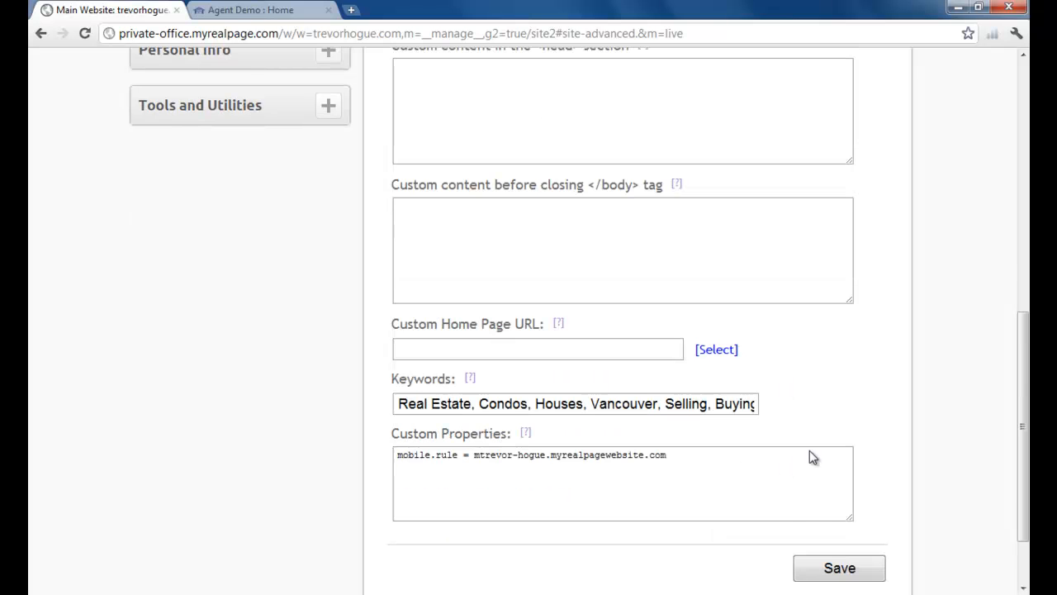
{"action": "scroll", "coordinate": [810, 451], "scroll_direction": "up", "scroll_amount": 5}
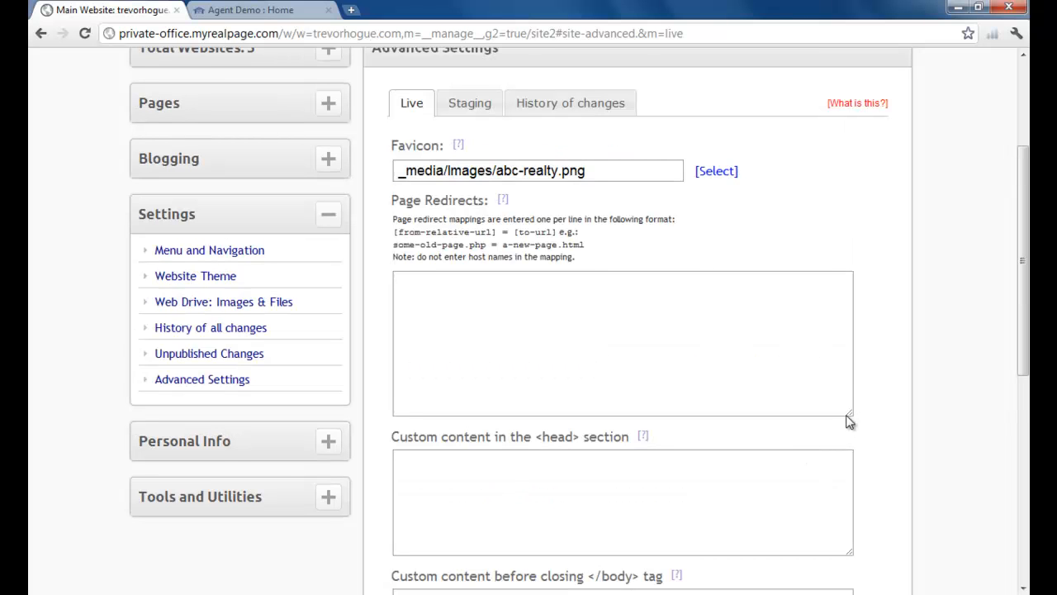
{"action": "left_click", "coordinate": [329, 218]}
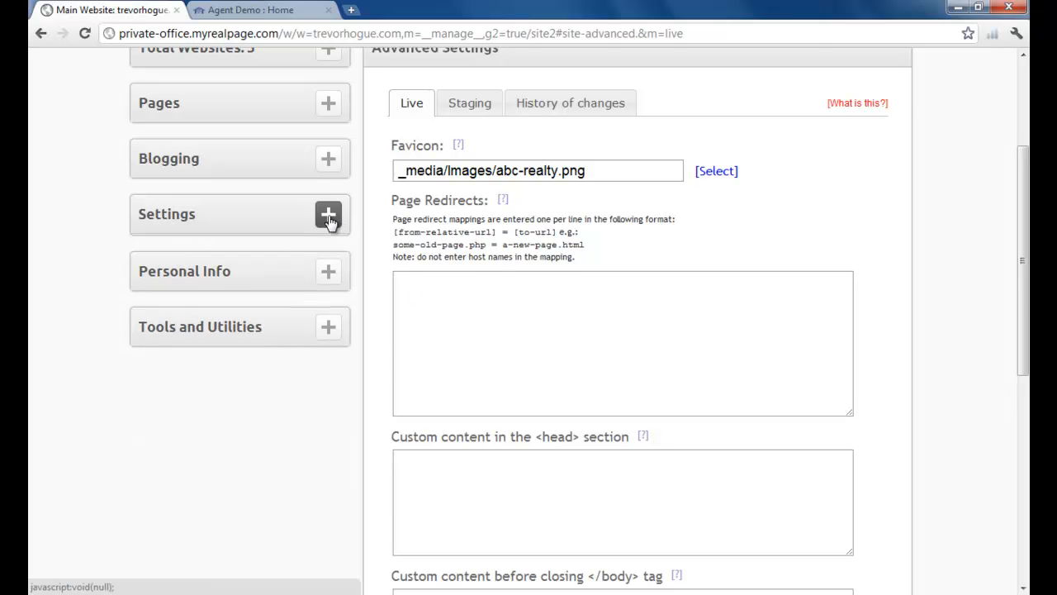
{"action": "scroll", "coordinate": [327, 228], "scroll_direction": "up", "scroll_amount": 2}
{"action": "left_click", "coordinate": [176, 152]}
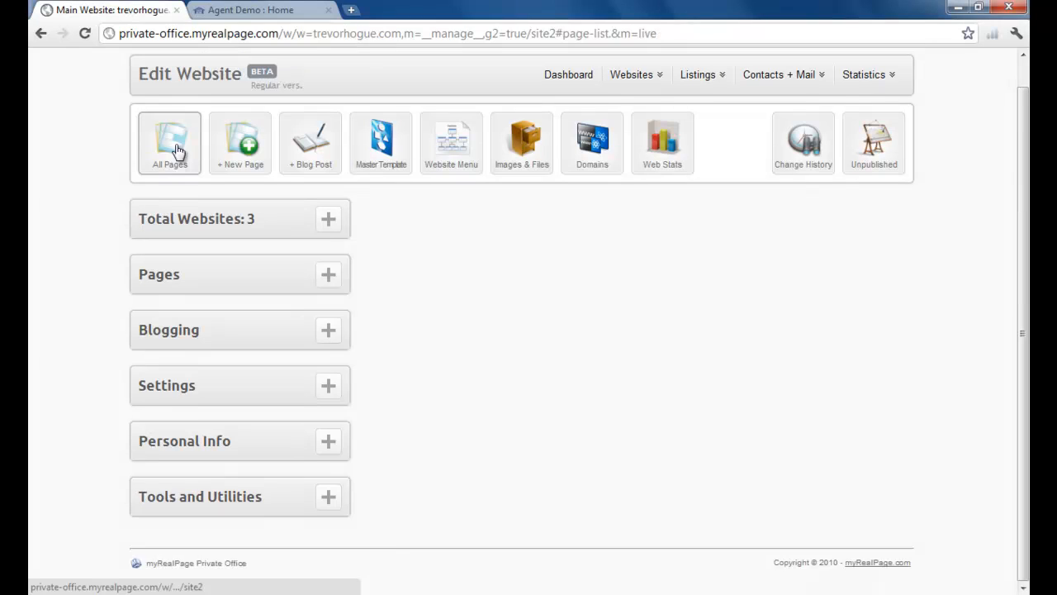